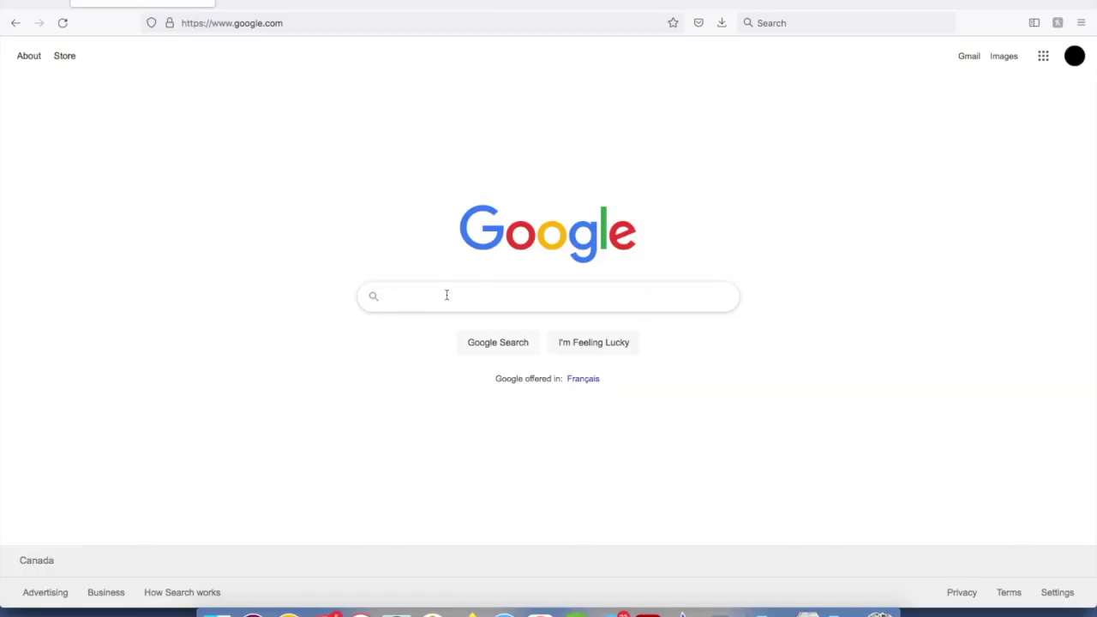
# - Search Google for "canadian firearms program pal application" and open the Royal Canadian Mounted Police firearms forms page
pyautogui.write('anadian')
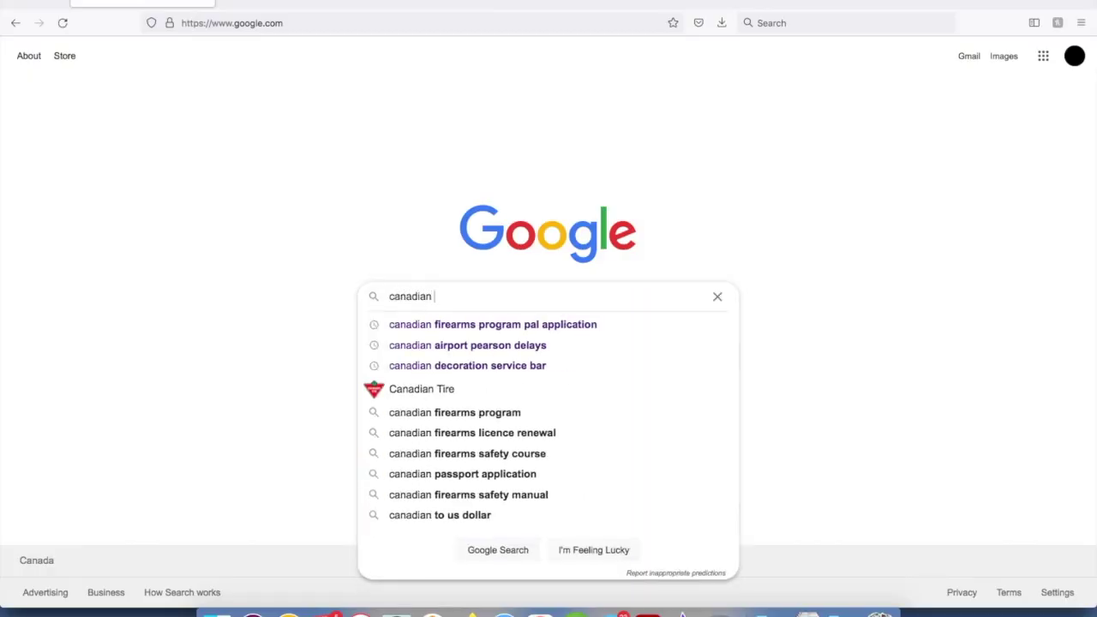
pyautogui.click(471, 326)
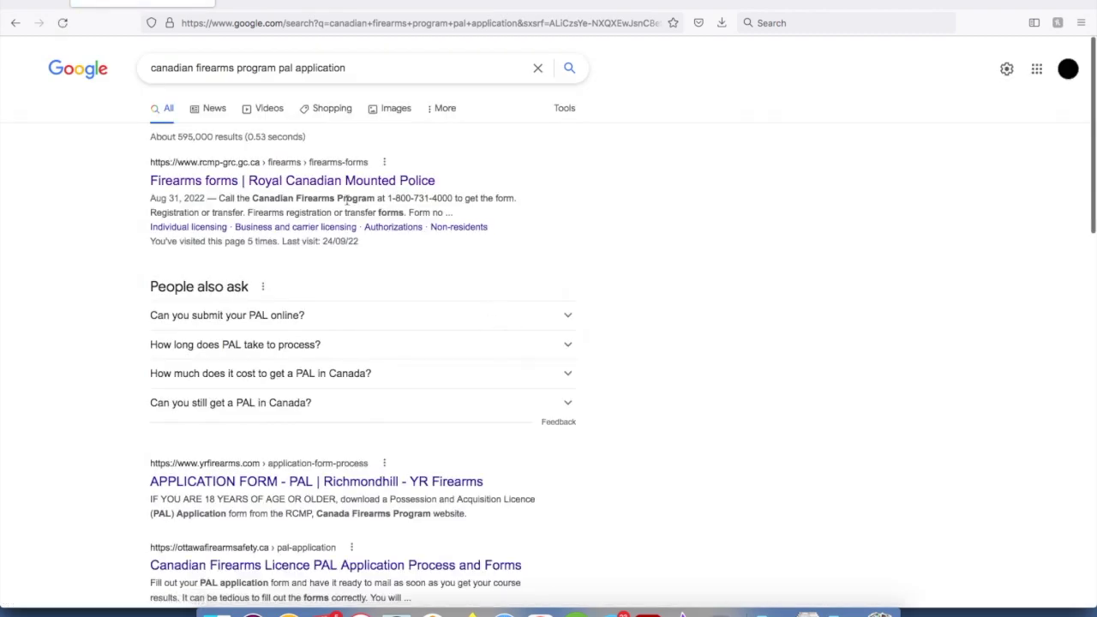
pyautogui.click(351, 183)
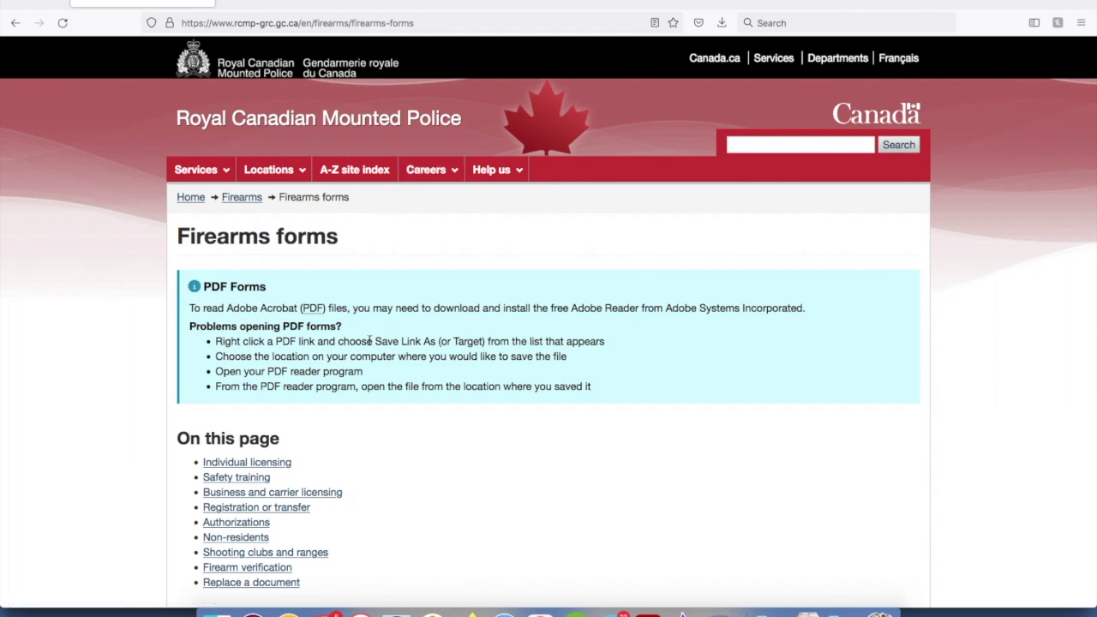
# - Look through the Individual licensing forms and open the Chief Firearms Officer contact page linked from the RCMP 5485 minors' form
pyautogui.scroll(-5, 370, 344)
pyautogui.scroll(-2, 370, 344)
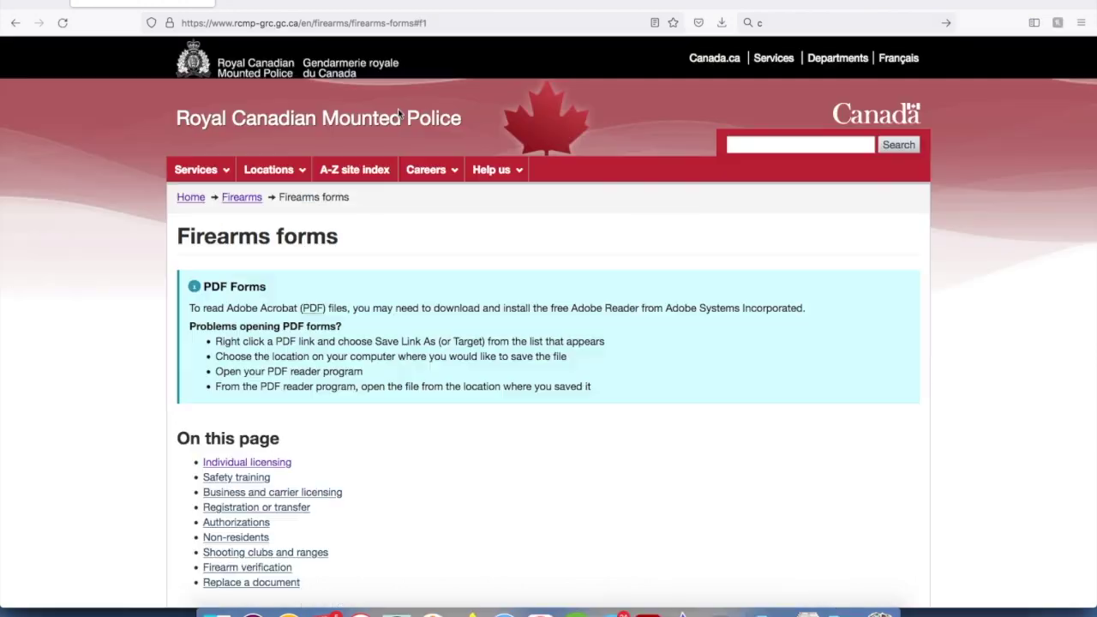
pyautogui.scroll(-4, 305, 343)
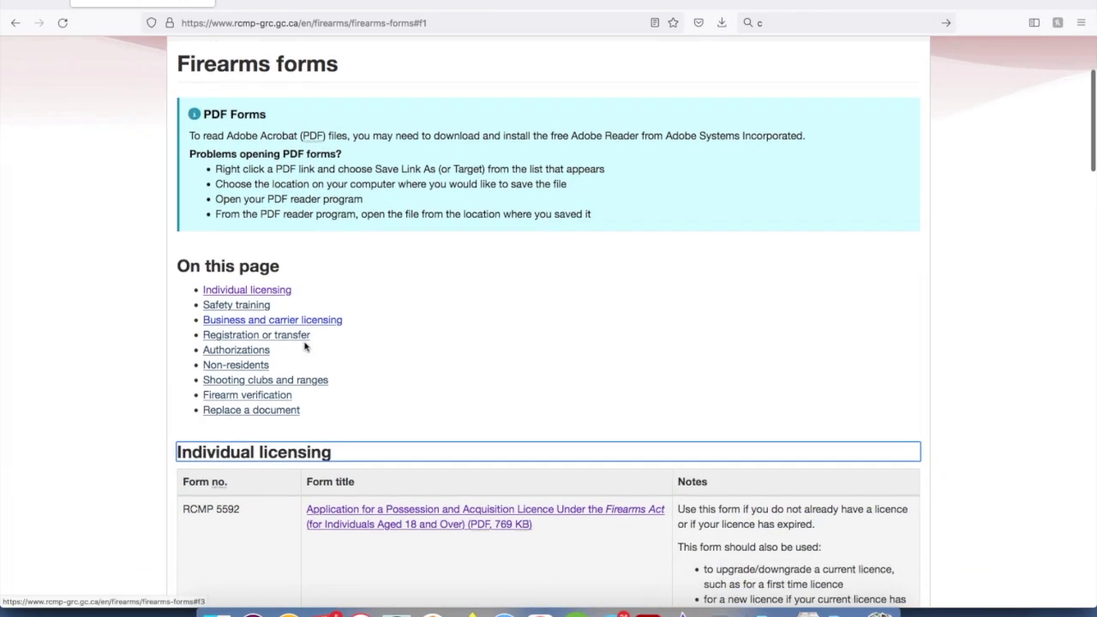
pyautogui.scroll(-3, 305, 346)
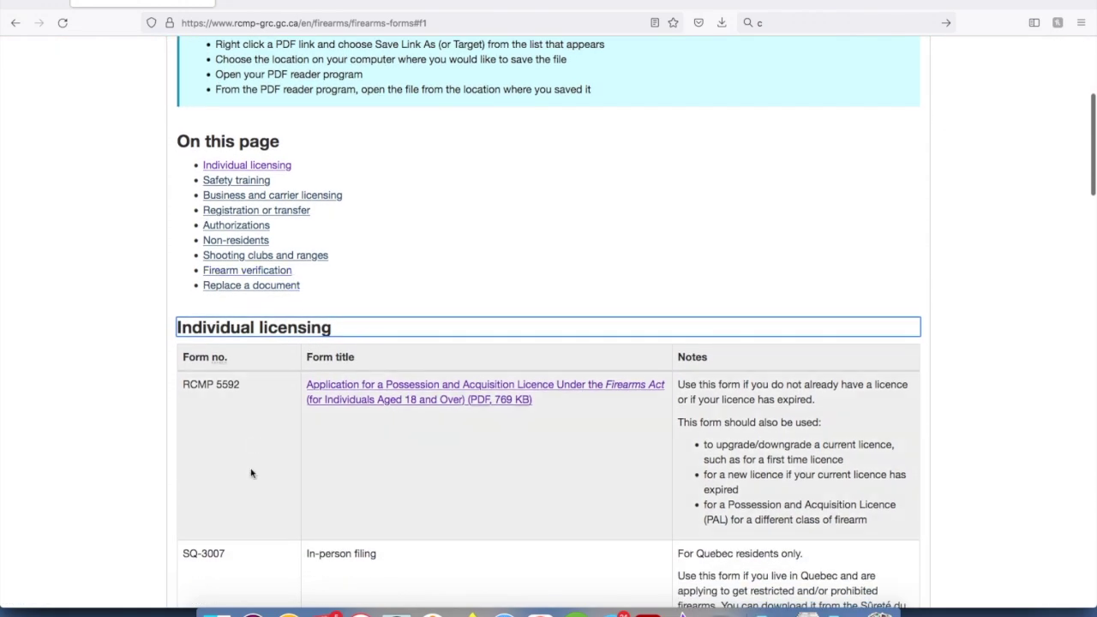
pyautogui.scroll(-9, 252, 473)
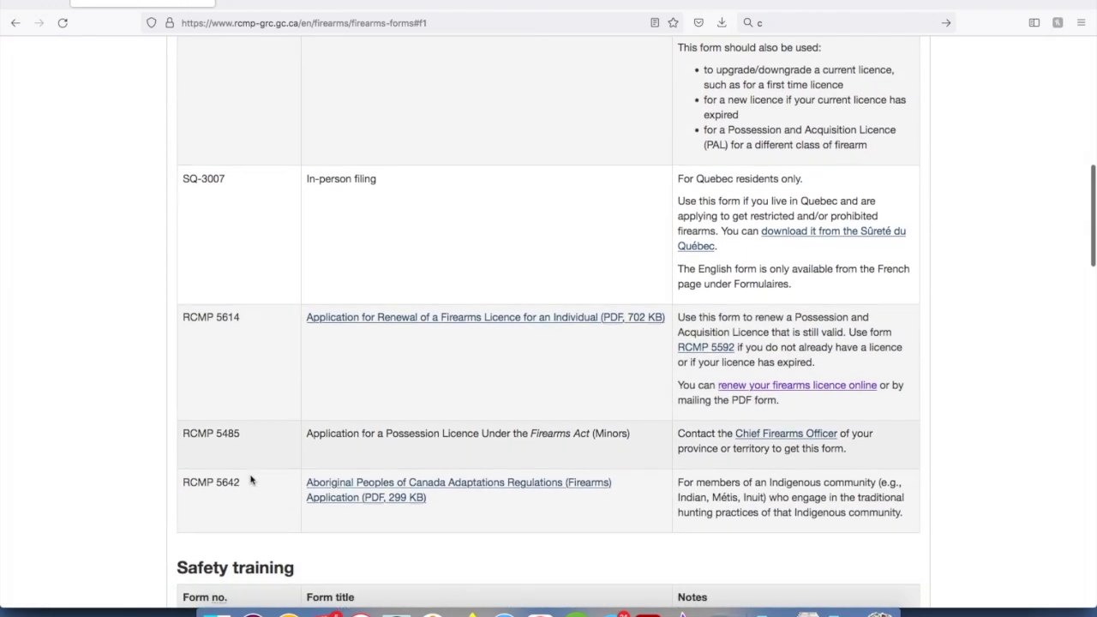
pyautogui.scroll(-2, 251, 476)
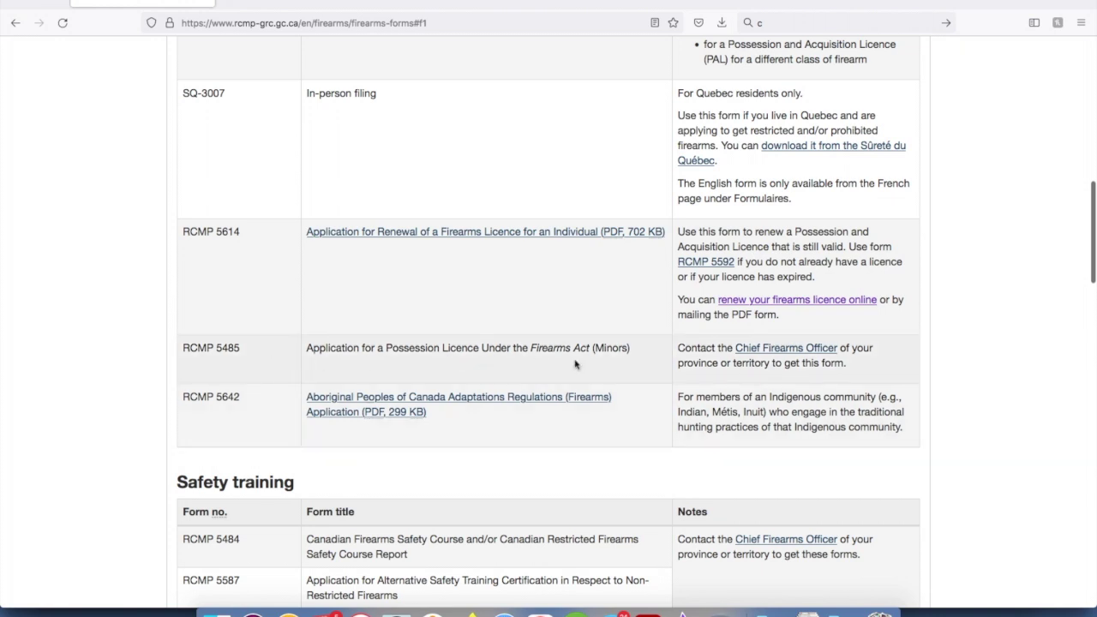
pyautogui.click(759, 348)
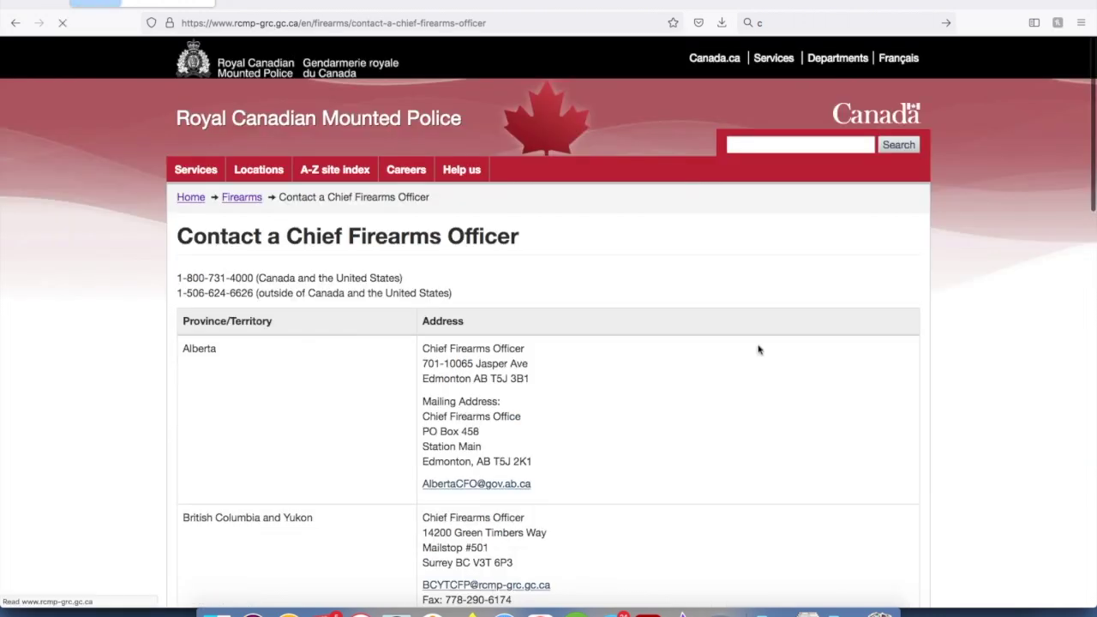
pyautogui.scroll(-2, 573, 403)
pyautogui.scroll(4, 572, 402)
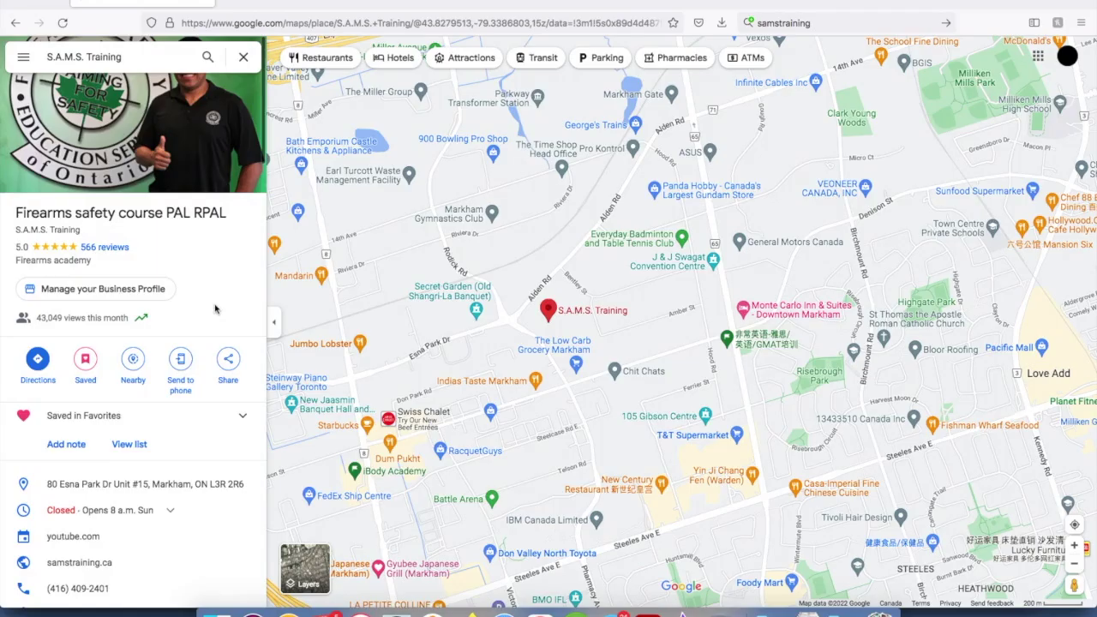
# - Start a review of S.A.M.S. Training on Google Maps with five stars and a comment praising the instructor
pyautogui.click(105, 256)
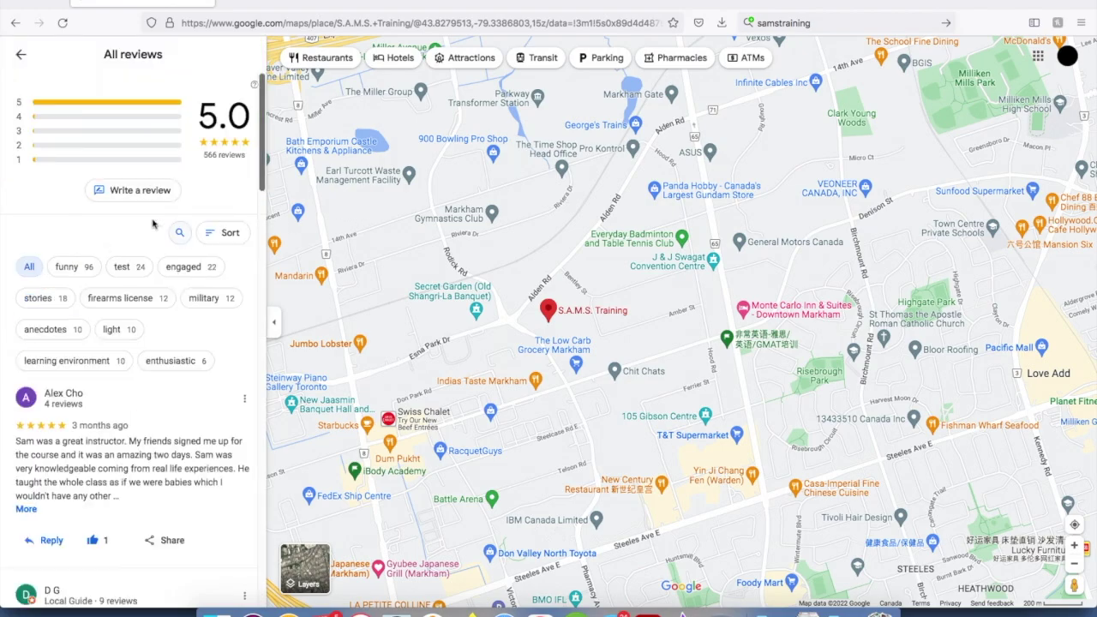
pyautogui.click(128, 190)
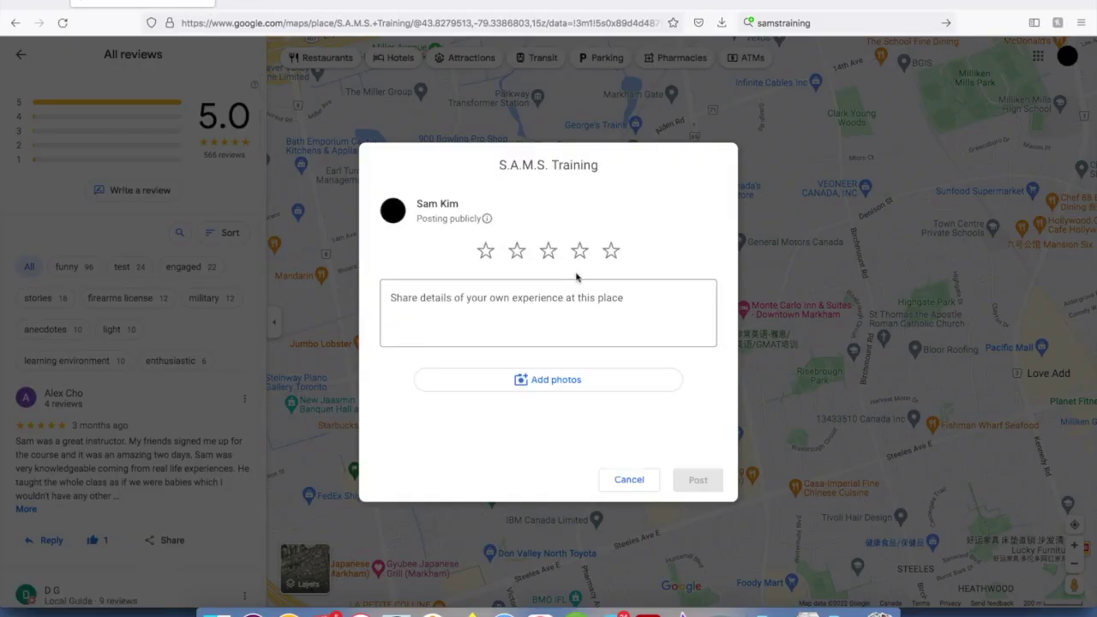
pyautogui.click(612, 251)
pyautogui.click(518, 307)
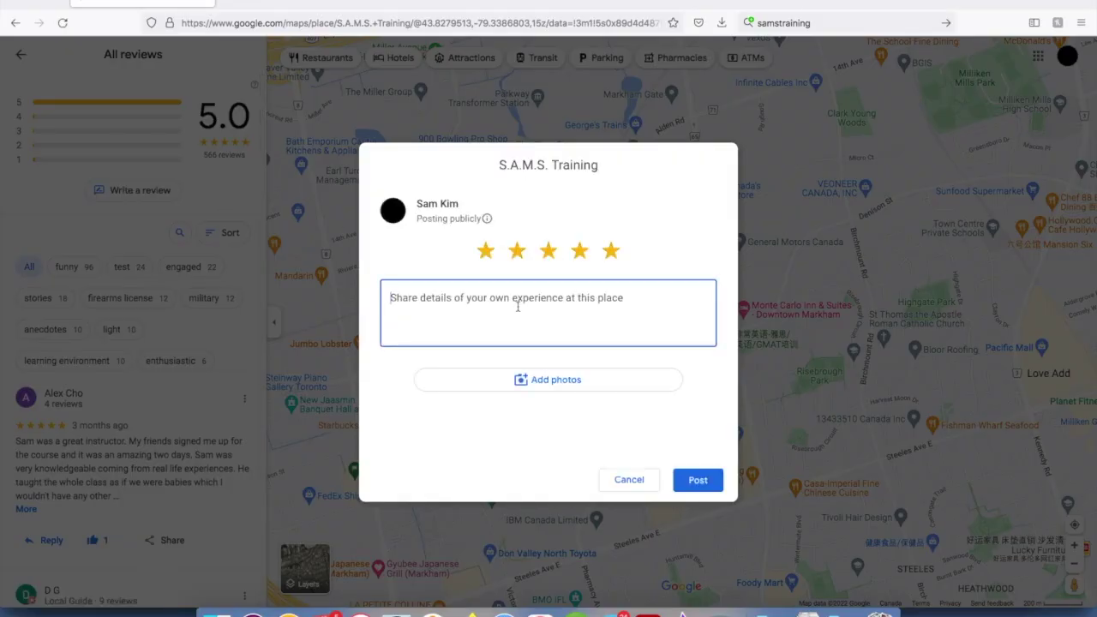
pyautogui.write('Sam is AWESO')
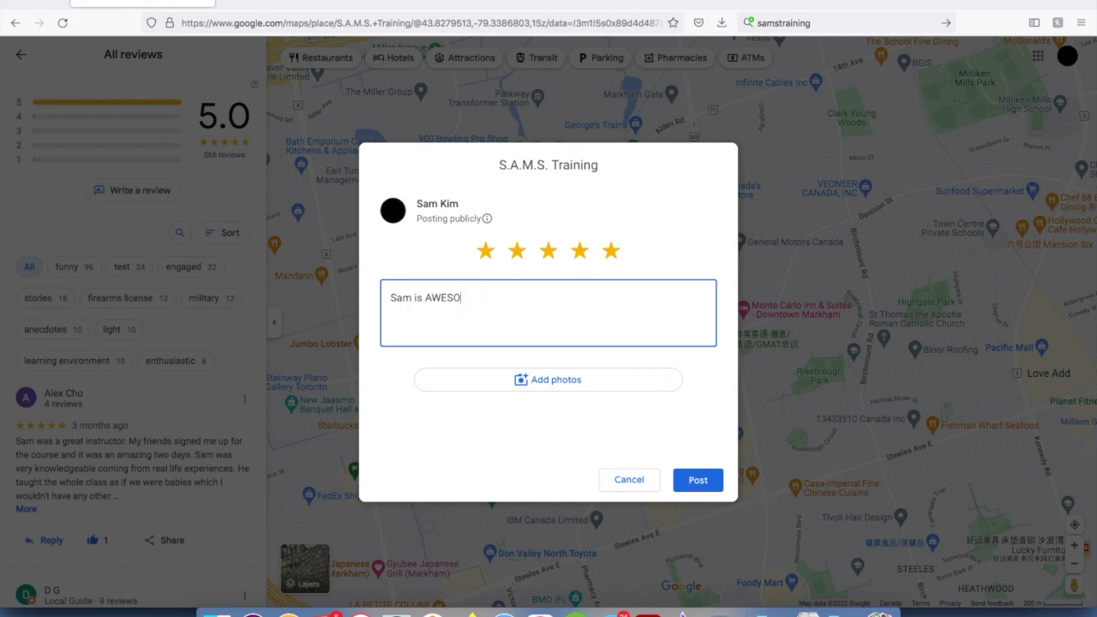
# - Lower the review rating to one star and replace the comment with the instructor's name followed by "TALKS TOO MUCH"
pyautogui.click(485, 251)
pyautogui.moveTo(477, 300); pyautogui.dragTo(271, 297)
pyautogui.write('SAM')
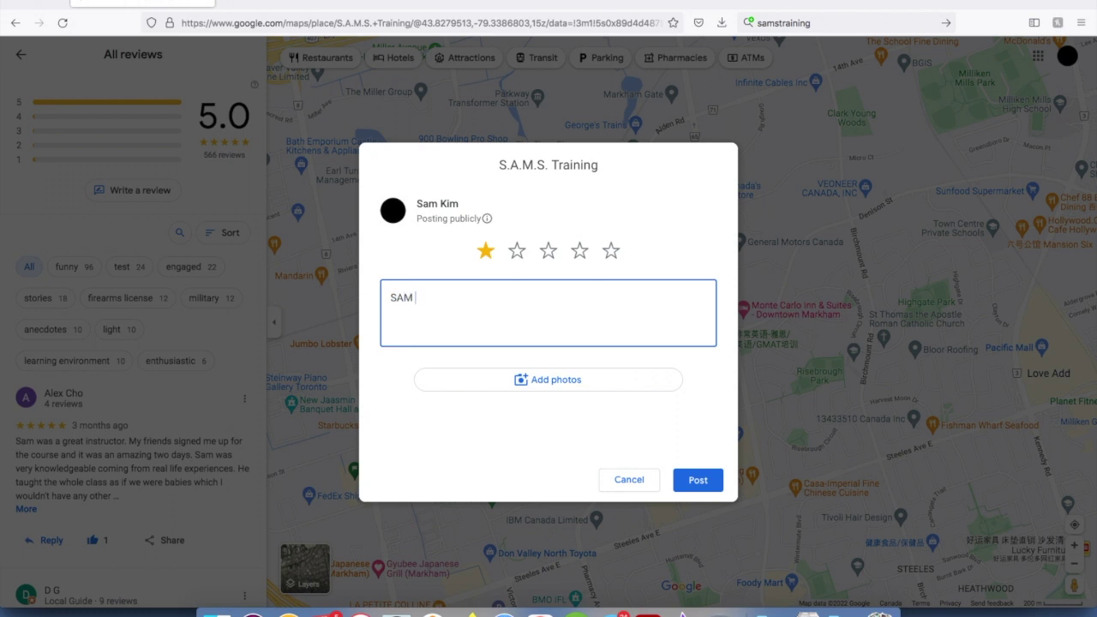
pyautogui.write(' TALKS TOO MUCH')
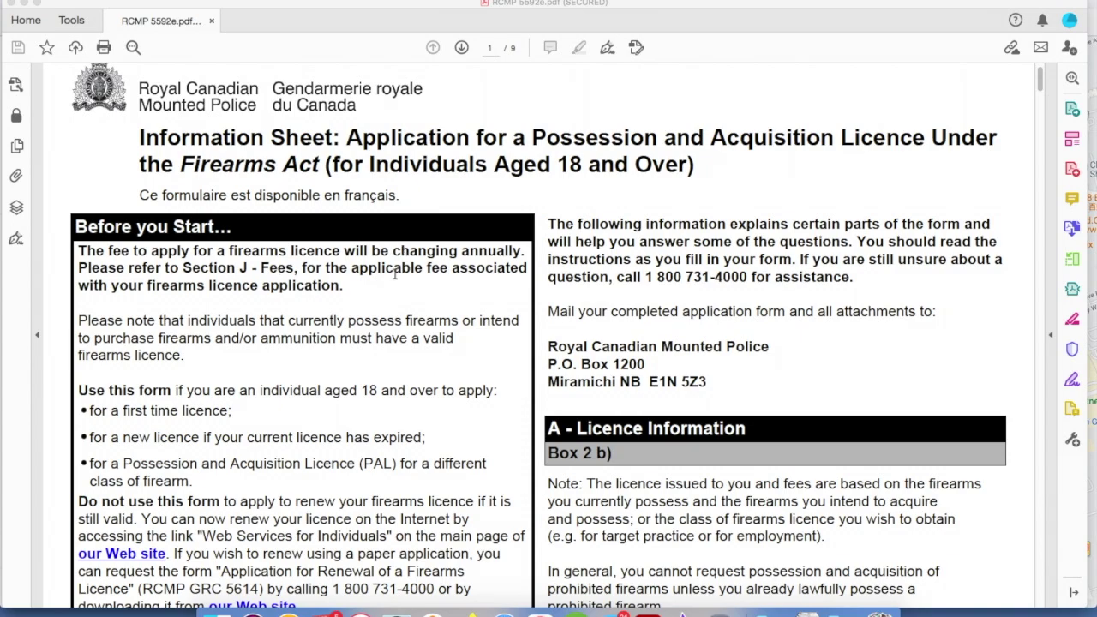
# - Read through the four information sheet pages of the RCMP 5592e PDF, including the photo and label instructions, up to the application form
pyautogui.scroll(-5, 487, 295)
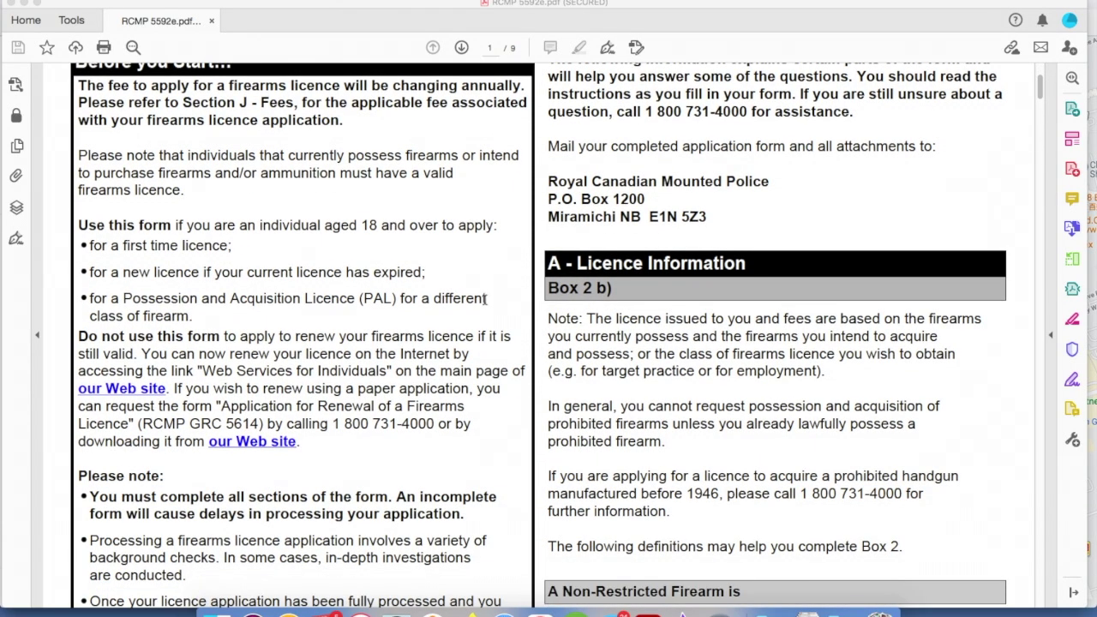
pyautogui.scroll(-20, 487, 298)
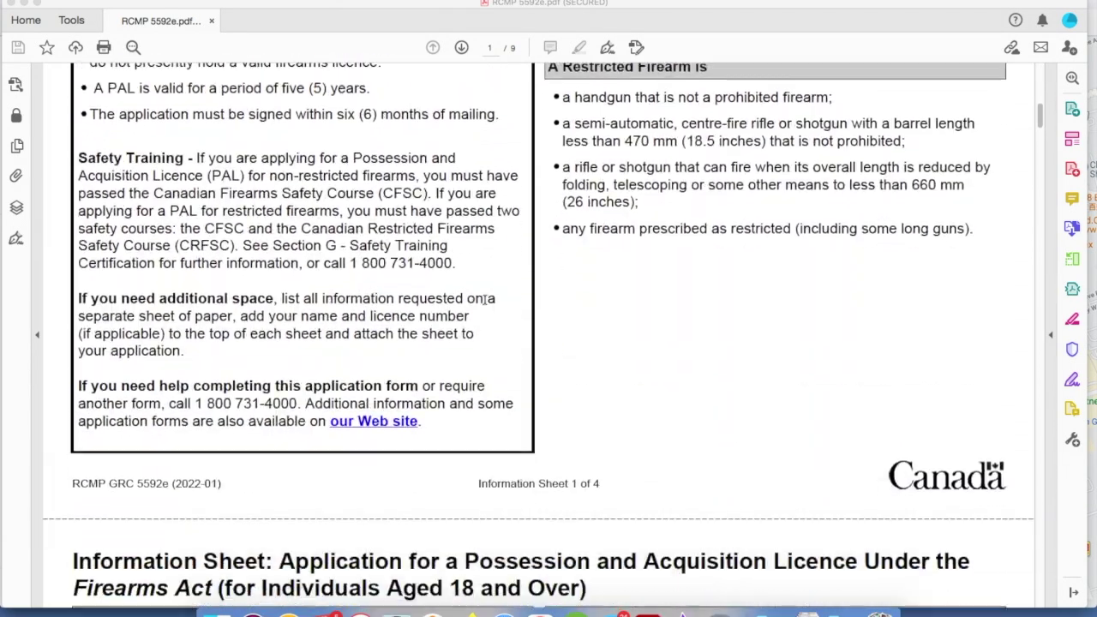
pyautogui.scroll(-5, 486, 299)
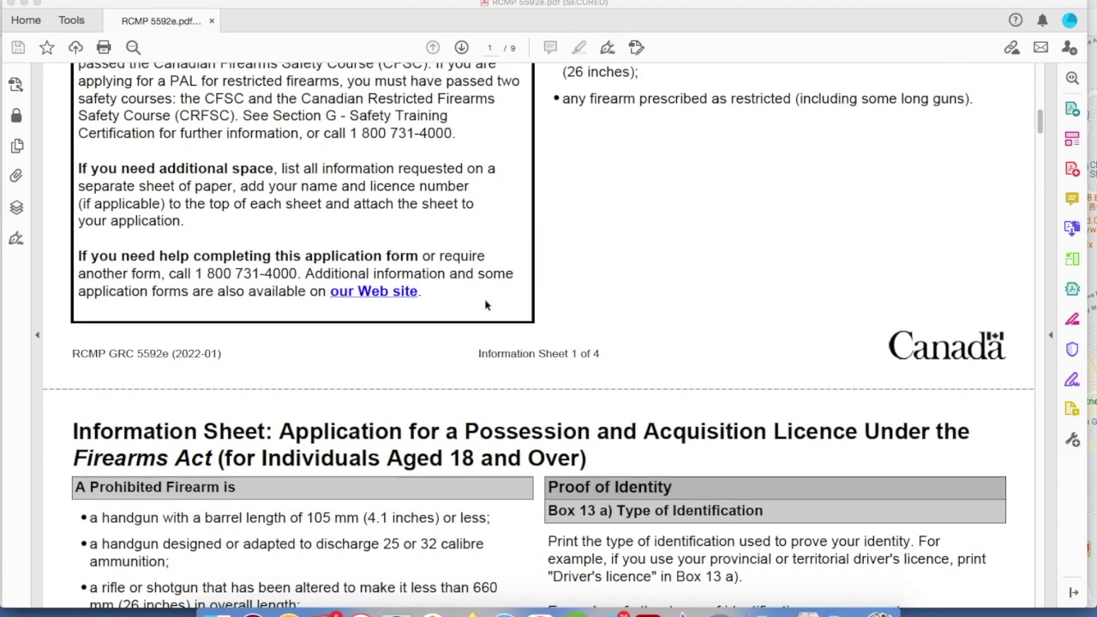
pyautogui.scroll(-6, 485, 299)
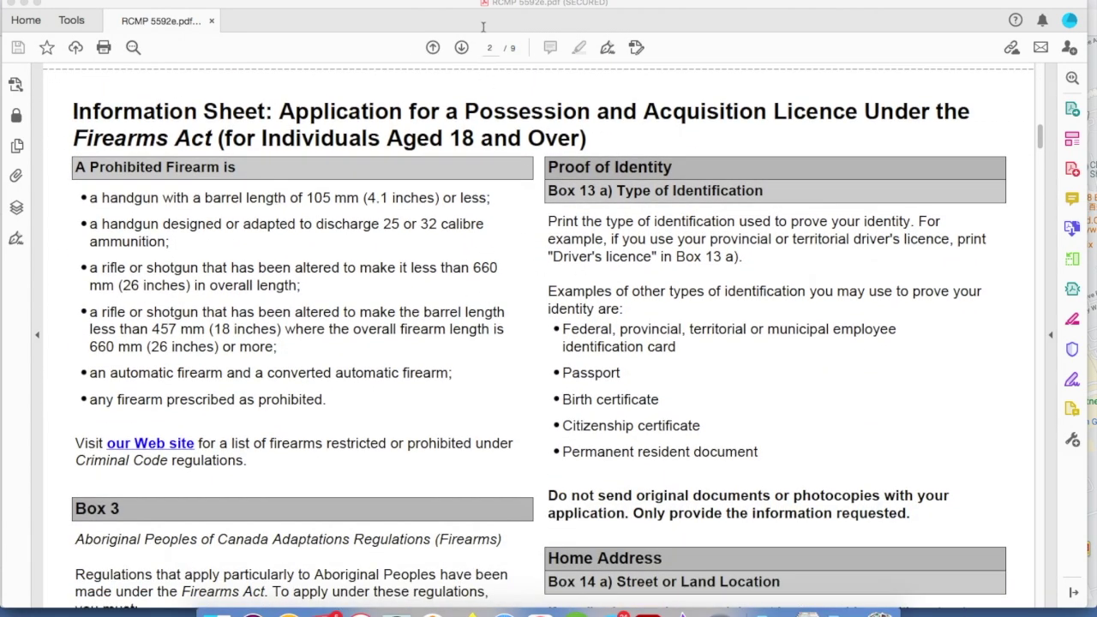
pyautogui.scroll(-20, 480, 262)
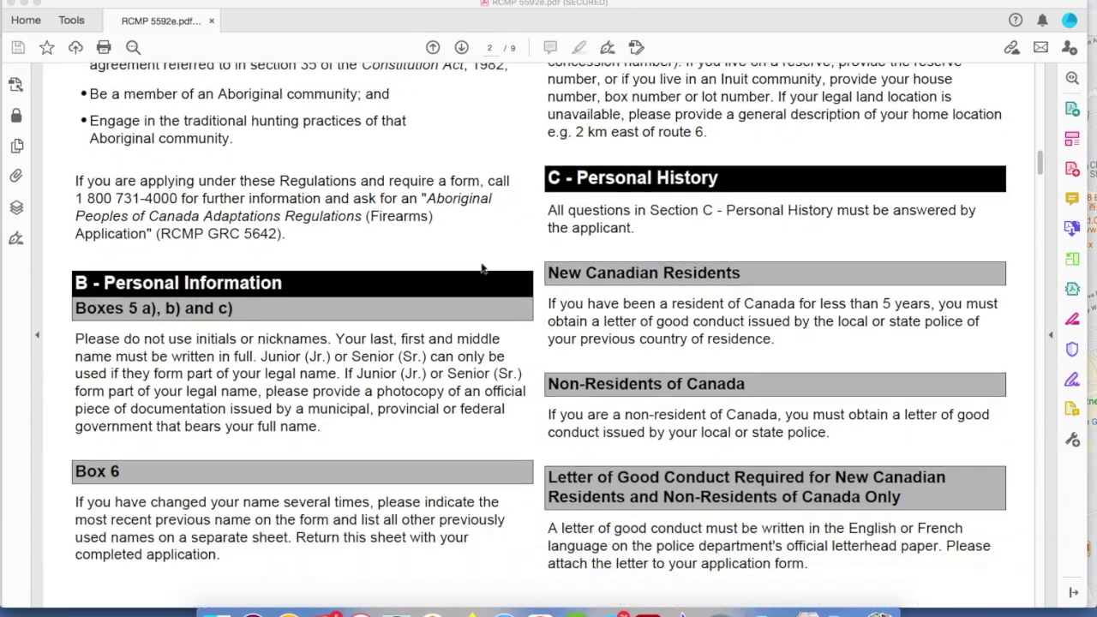
pyautogui.scroll(-2, 482, 268)
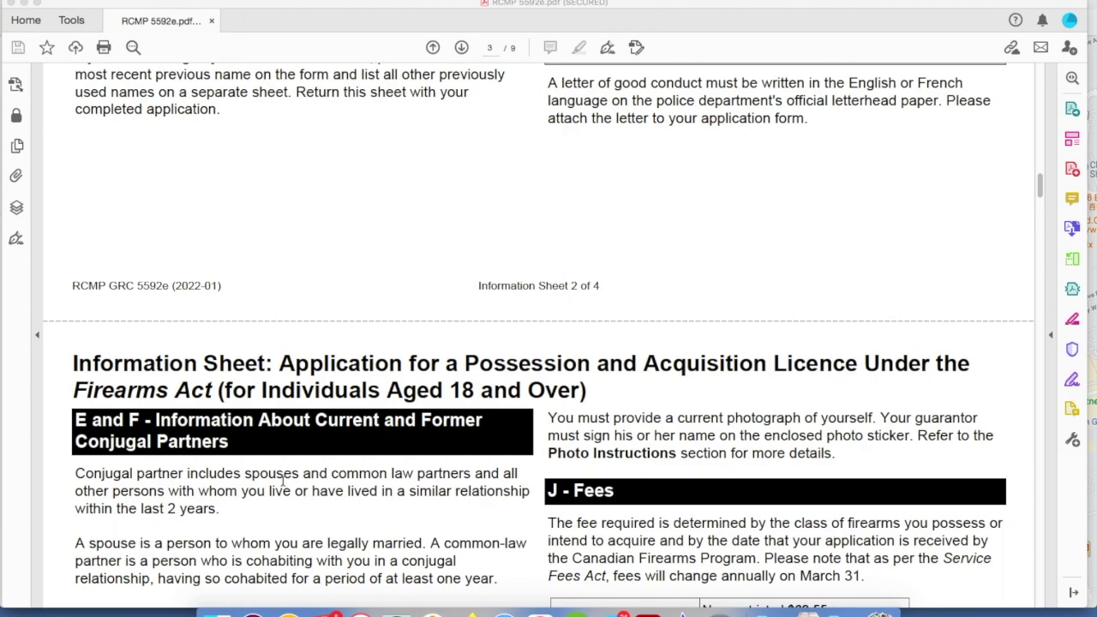
pyautogui.scroll(-20, 416, 493)
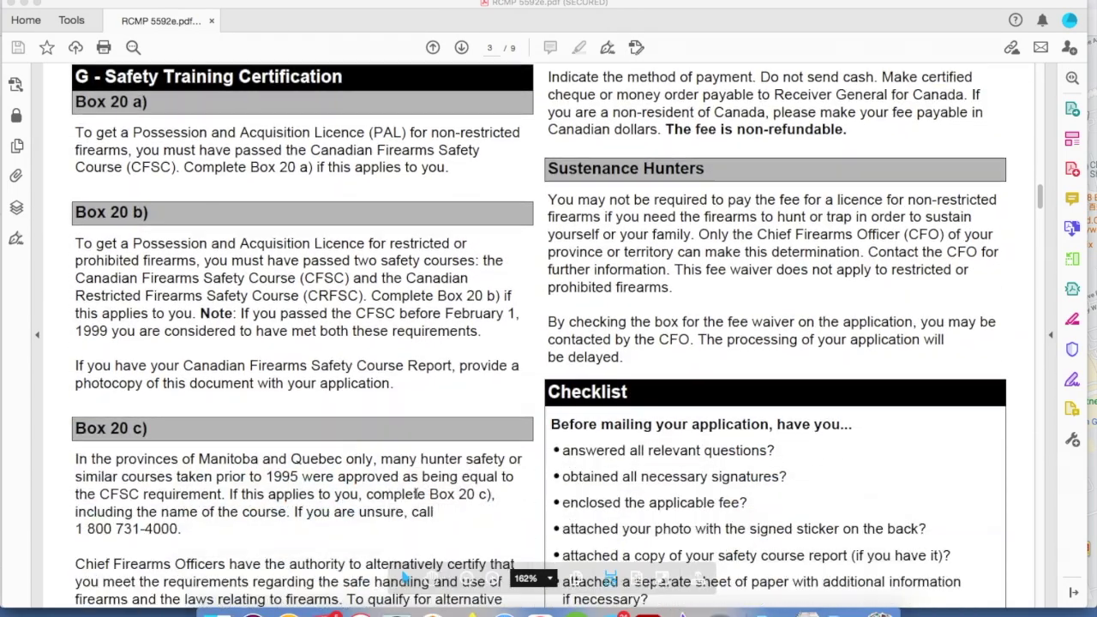
pyautogui.scroll(-16, 416, 493)
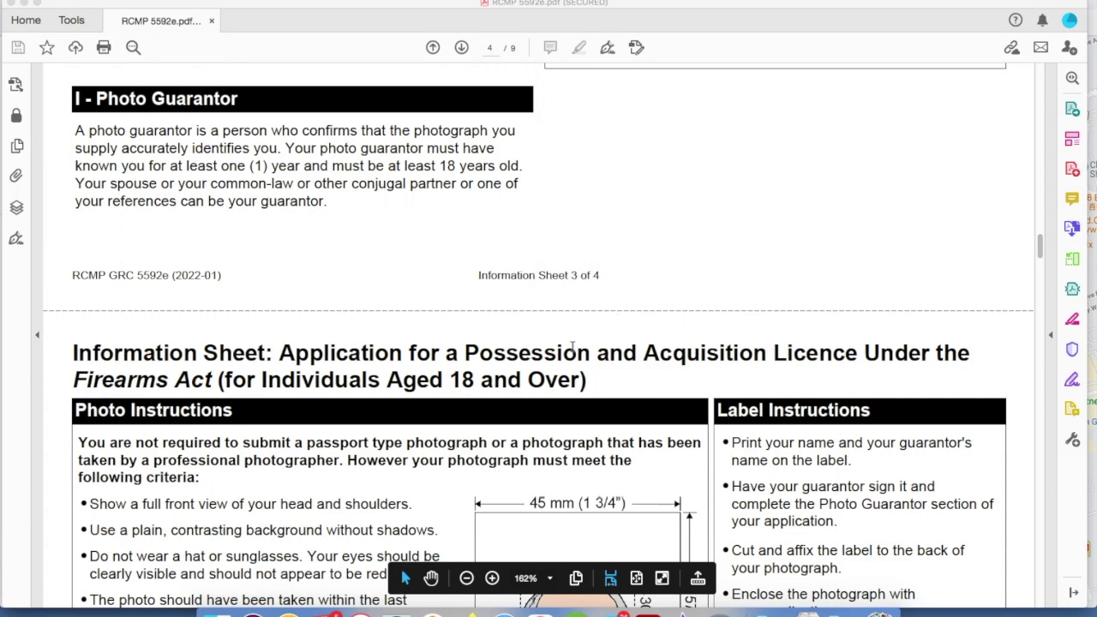
pyautogui.scroll(-20, 572, 348)
pyautogui.scroll(16, 573, 347)
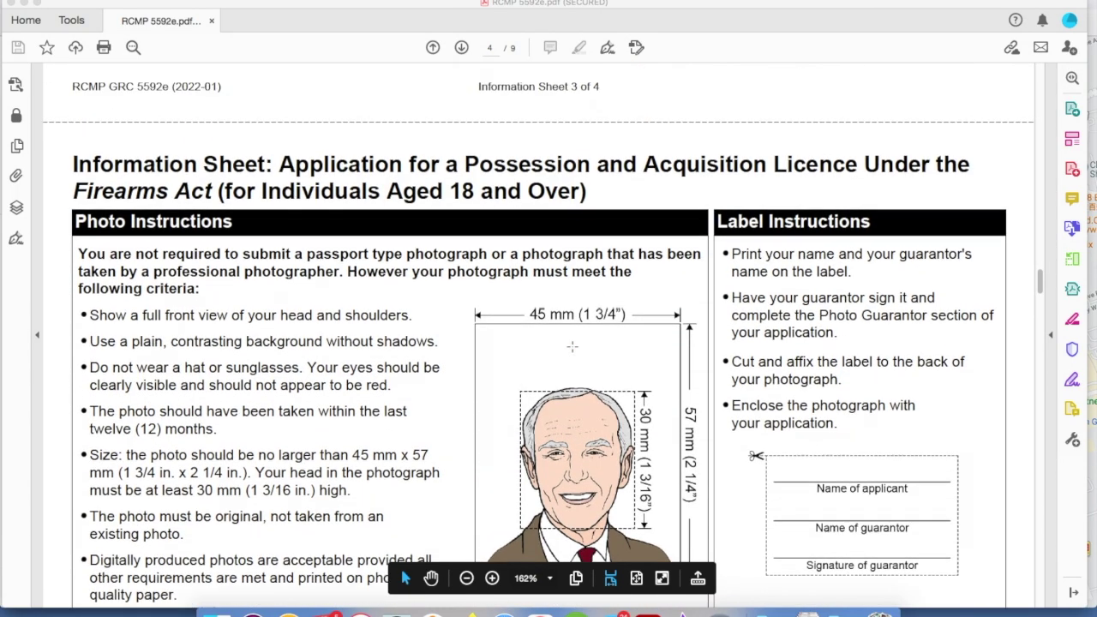
pyautogui.scroll(-3, 572, 348)
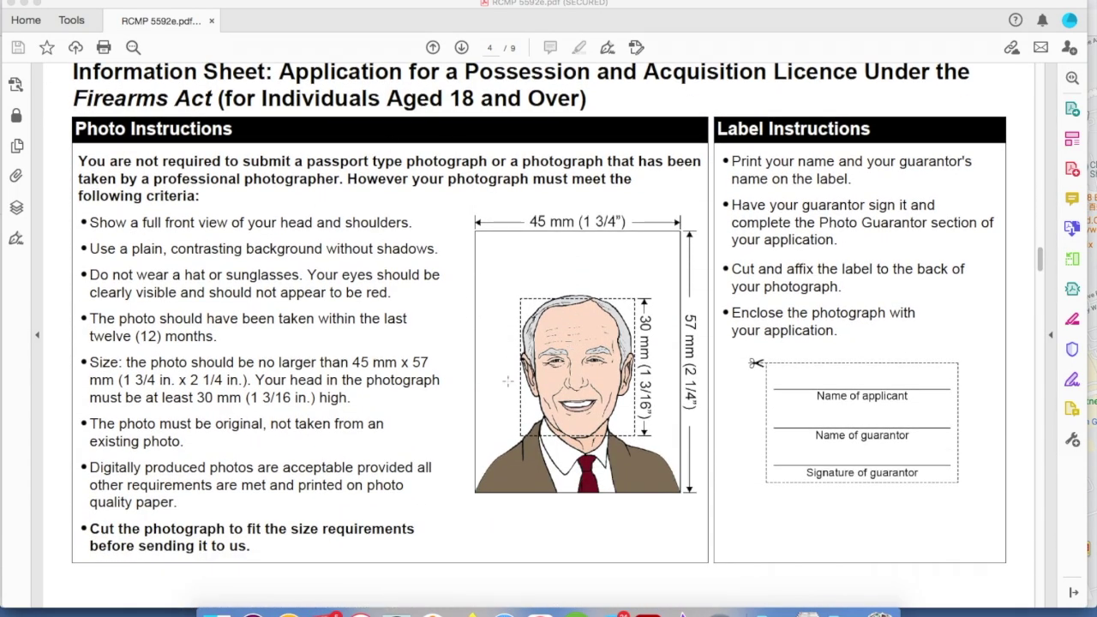
pyautogui.scroll(-20, 814, 457)
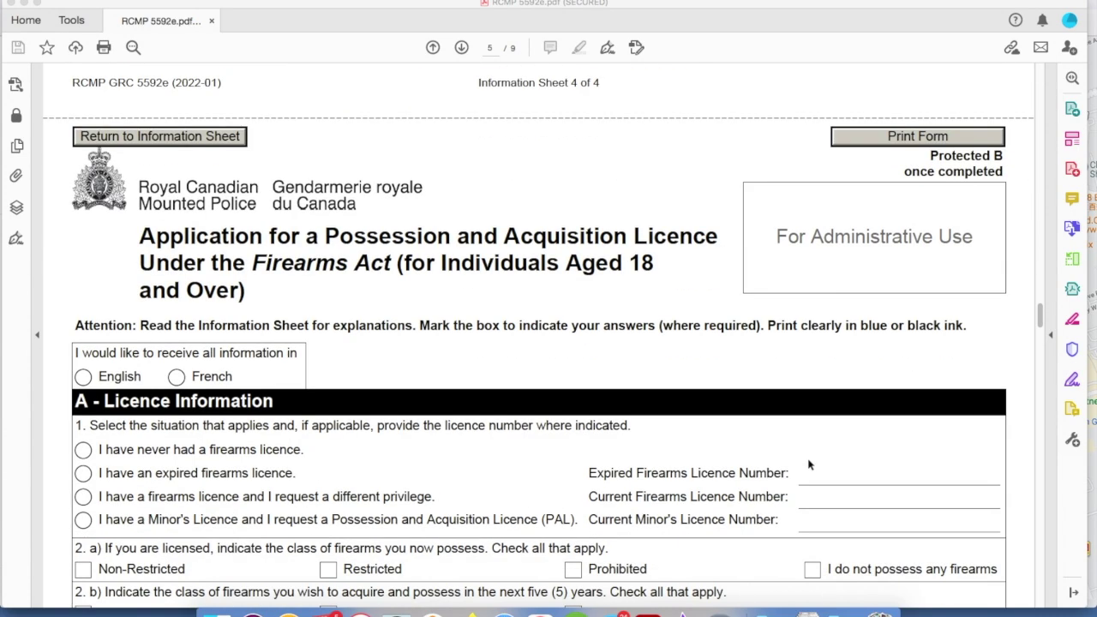
# - Return to the information sheet to review the mailing address on its first page and Section J - Fees on page 3
pyautogui.scroll(4, 580, 271)
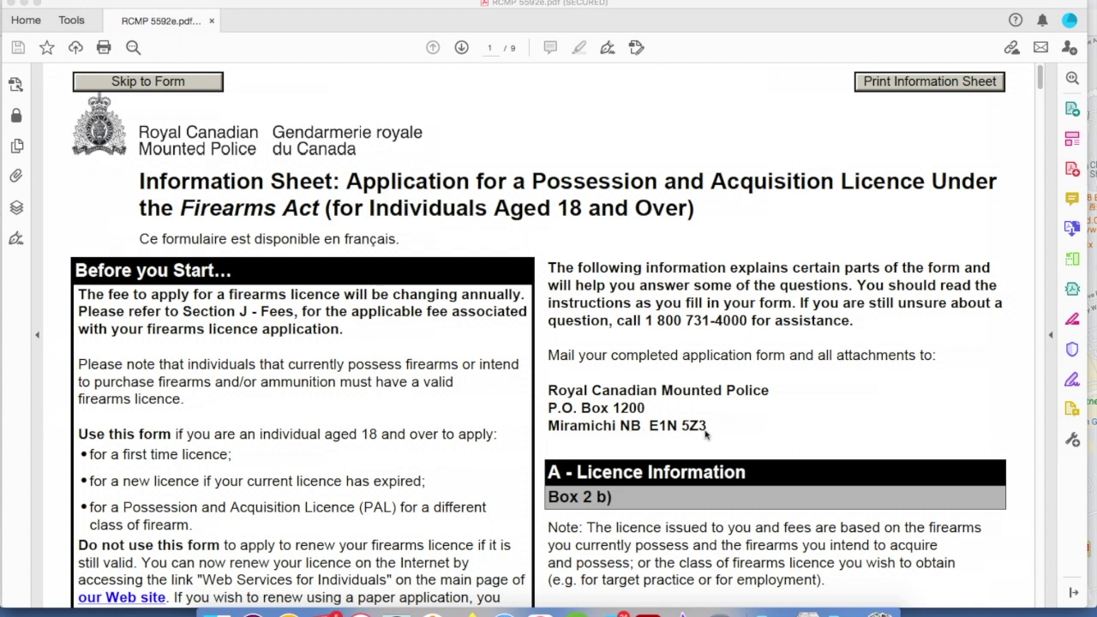
pyautogui.scroll(-2, 706, 435)
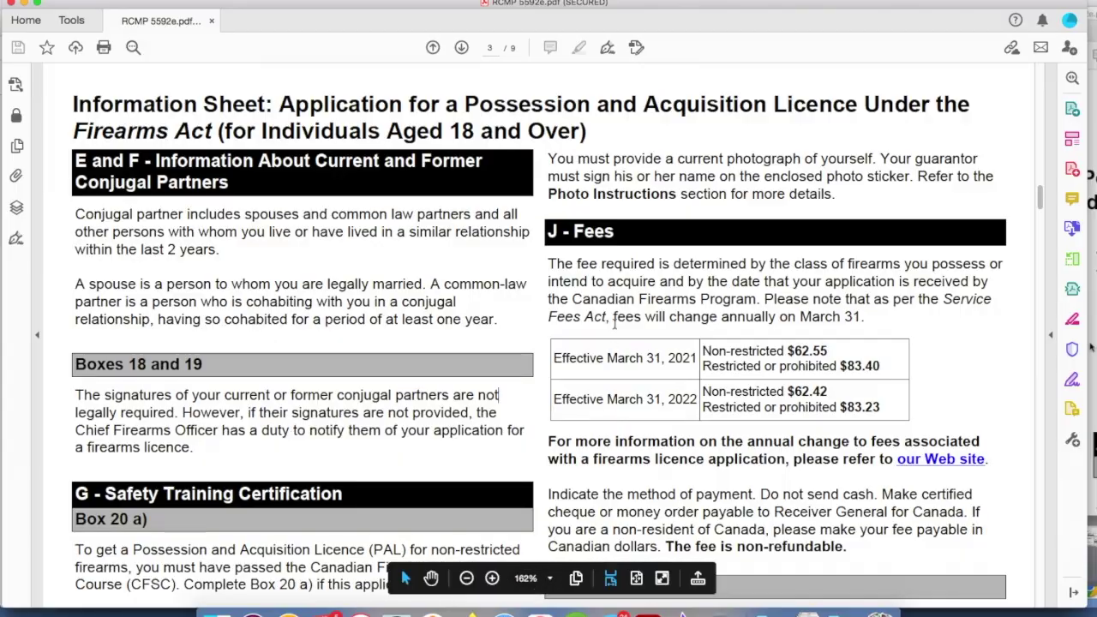
pyautogui.scroll(-3, 615, 323)
pyautogui.scroll(-9, 615, 323)
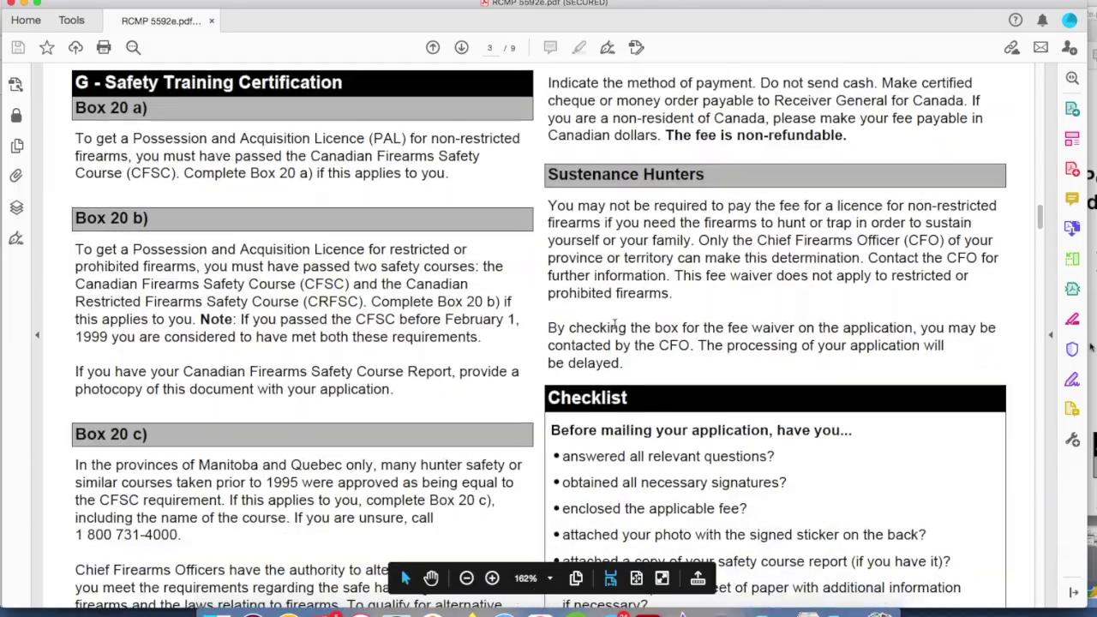
pyautogui.scroll(20, 615, 326)
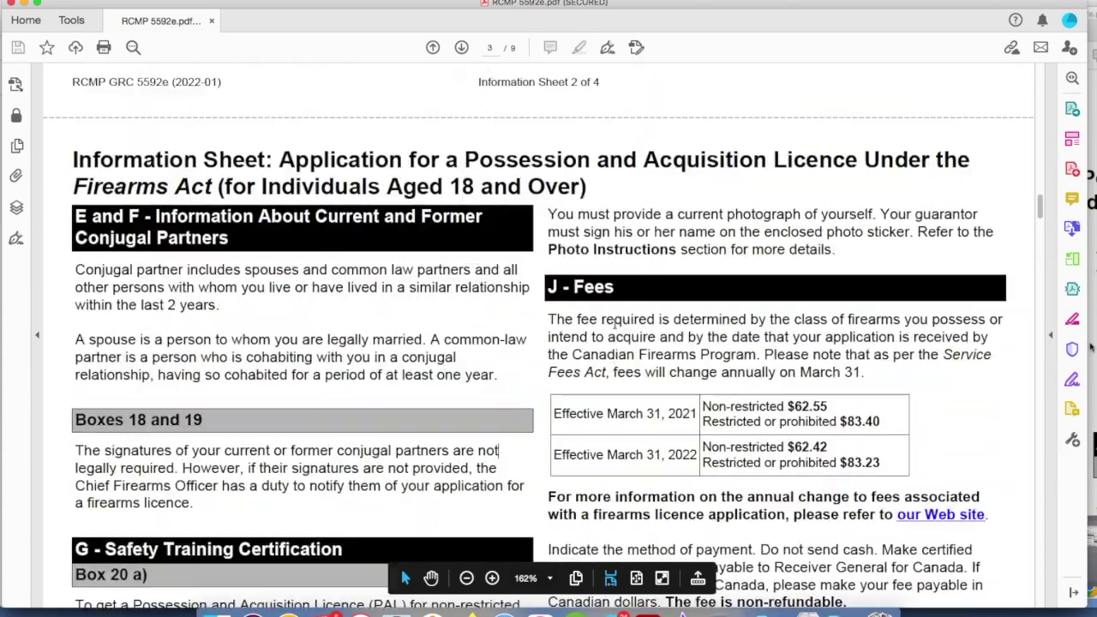
# - Examine Section A - Licence Information and the start of Section B - Personal Information on page 5 of the application form
pyautogui.scroll(-20, 601, 323)
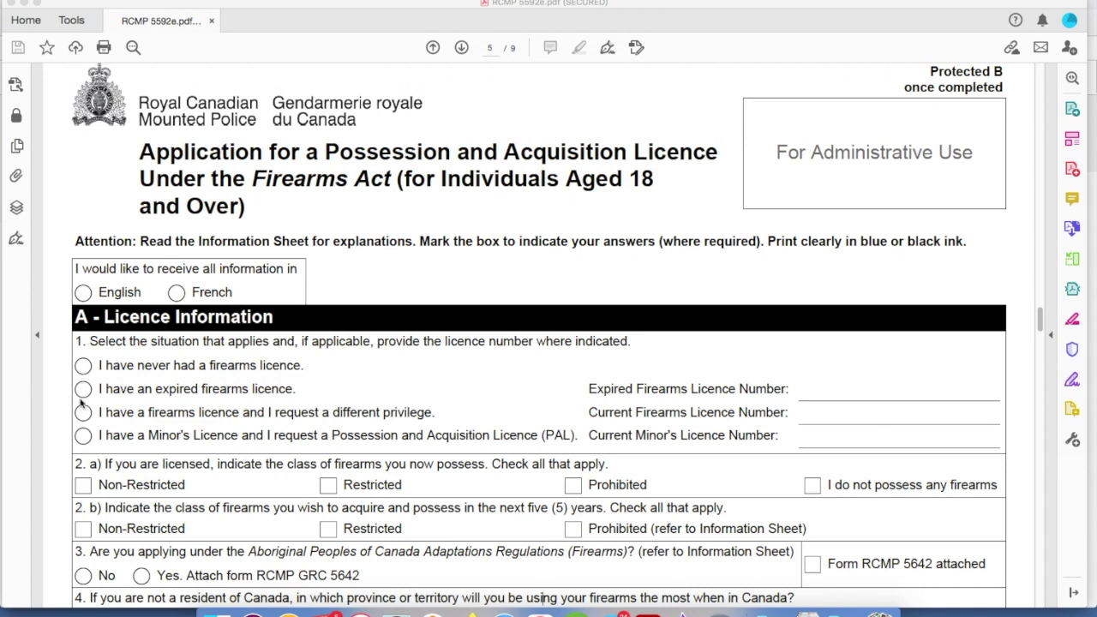
pyautogui.scroll(-2, 84, 439)
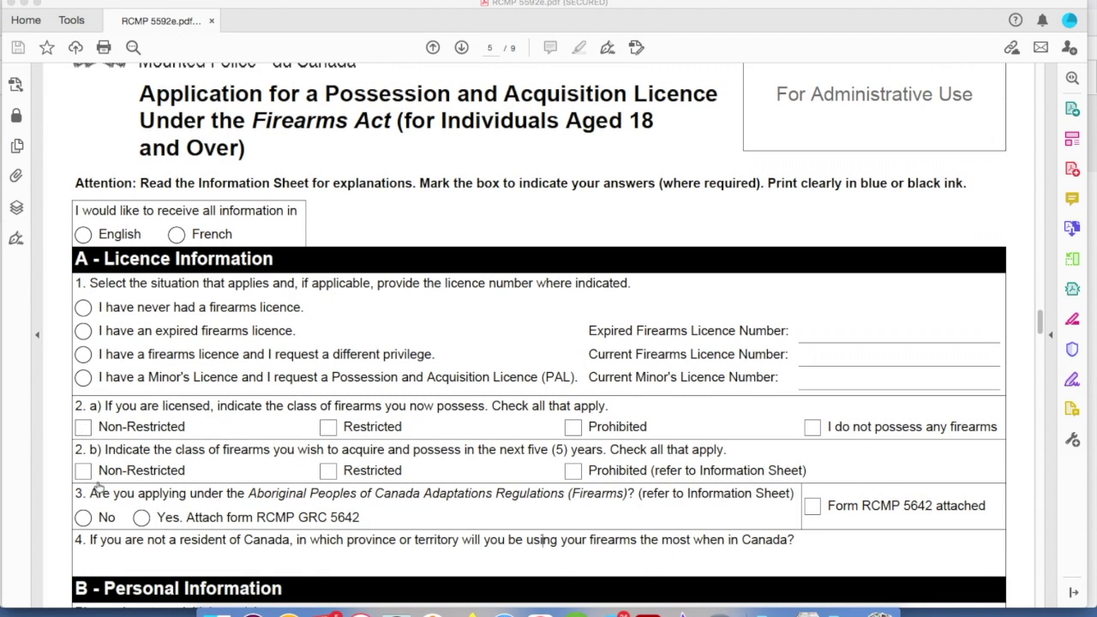
pyautogui.scroll(-5, 159, 524)
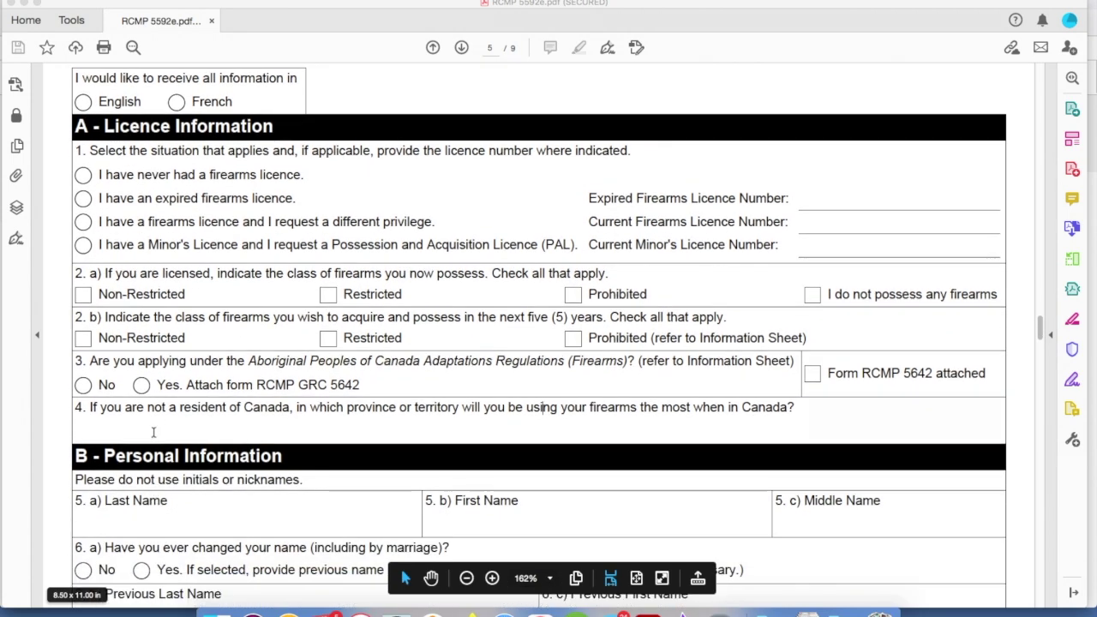
pyautogui.scroll(-3, 158, 425)
pyautogui.scroll(-2, 165, 414)
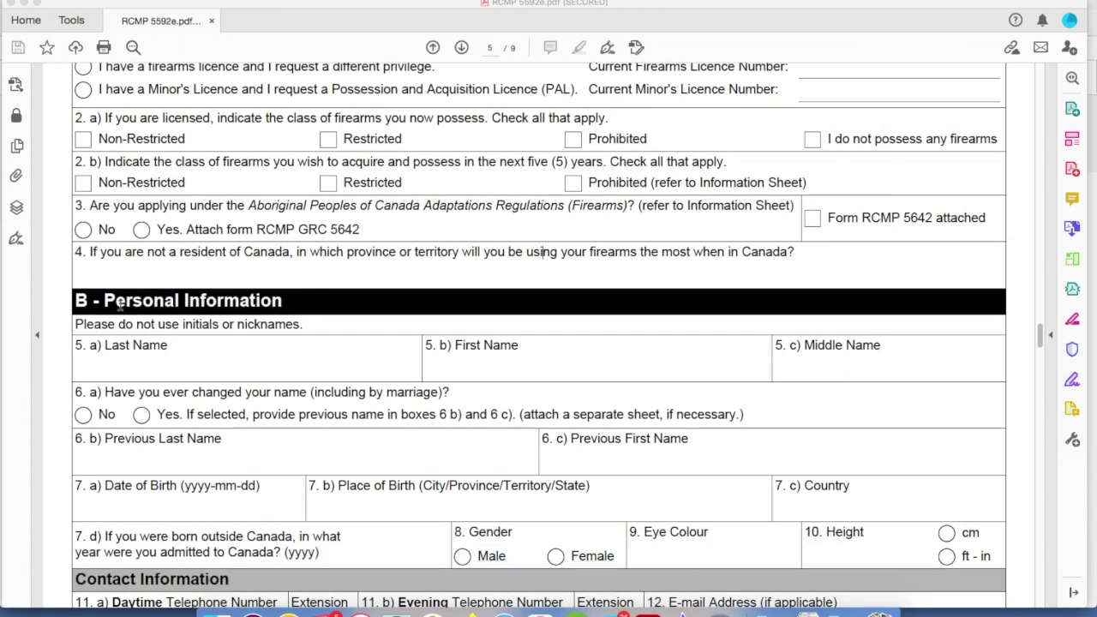
# - Read through Section B - Personal Information, from the name fields to Mailing Address on the second form page, and the start of Section C
pyautogui.scroll(-2, 125, 343)
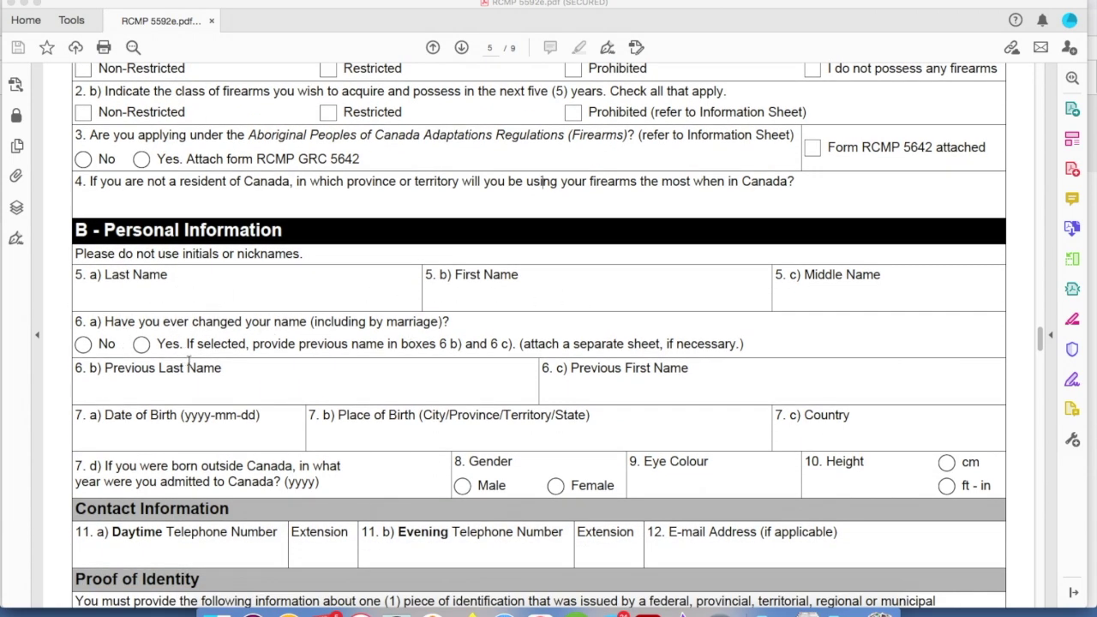
pyautogui.scroll(-1, 190, 482)
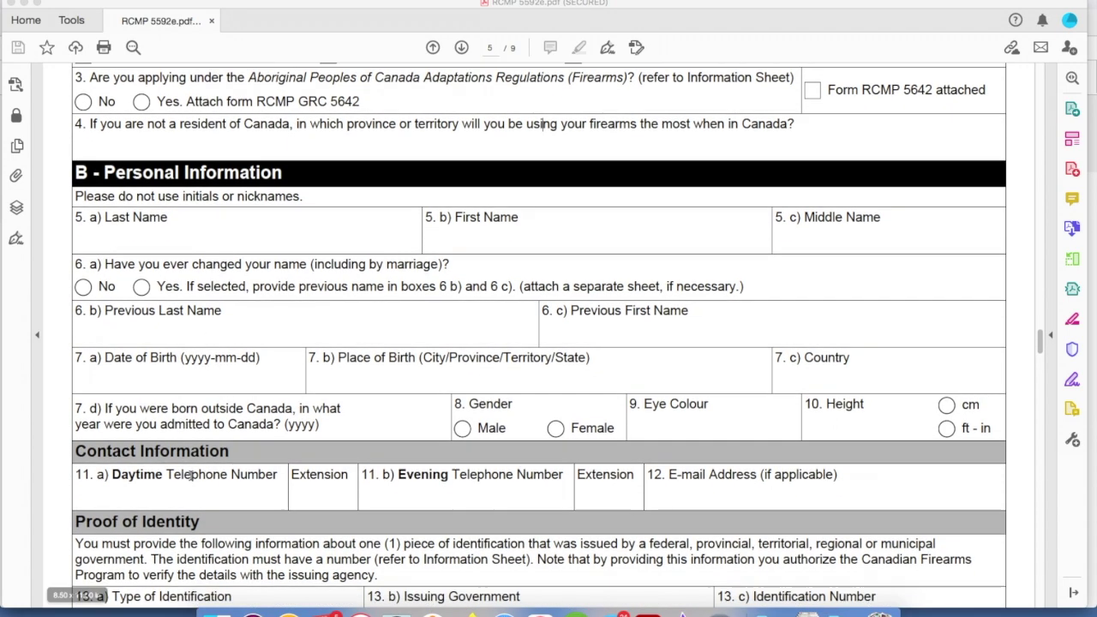
pyautogui.scroll(-2, 190, 482)
pyautogui.scroll(-6, 190, 477)
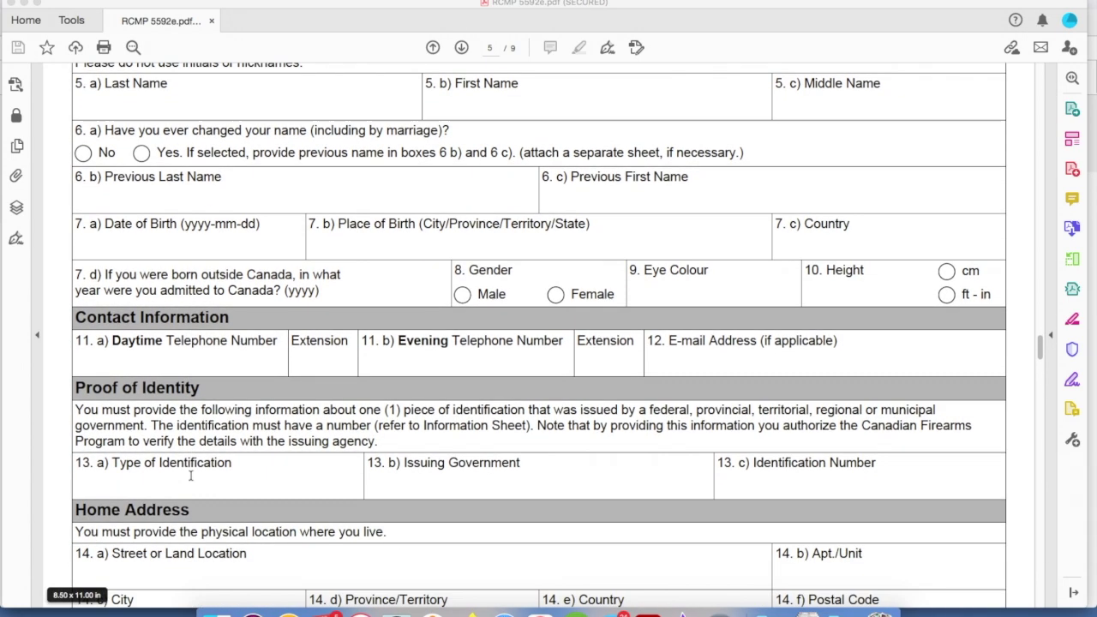
pyautogui.scroll(-7, 190, 477)
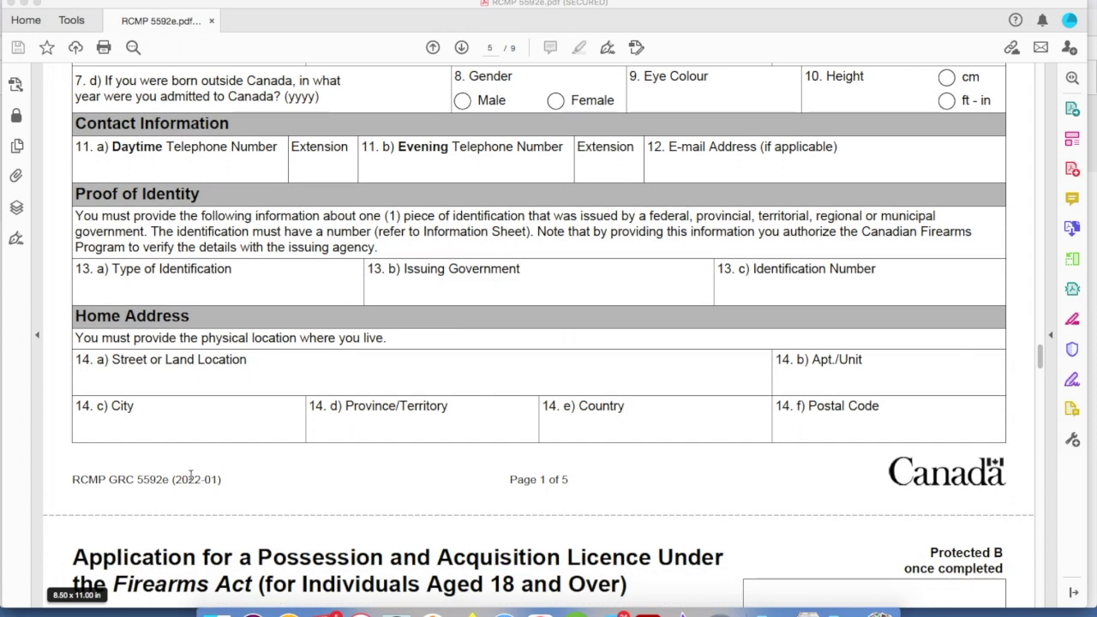
pyautogui.scroll(-3, 190, 478)
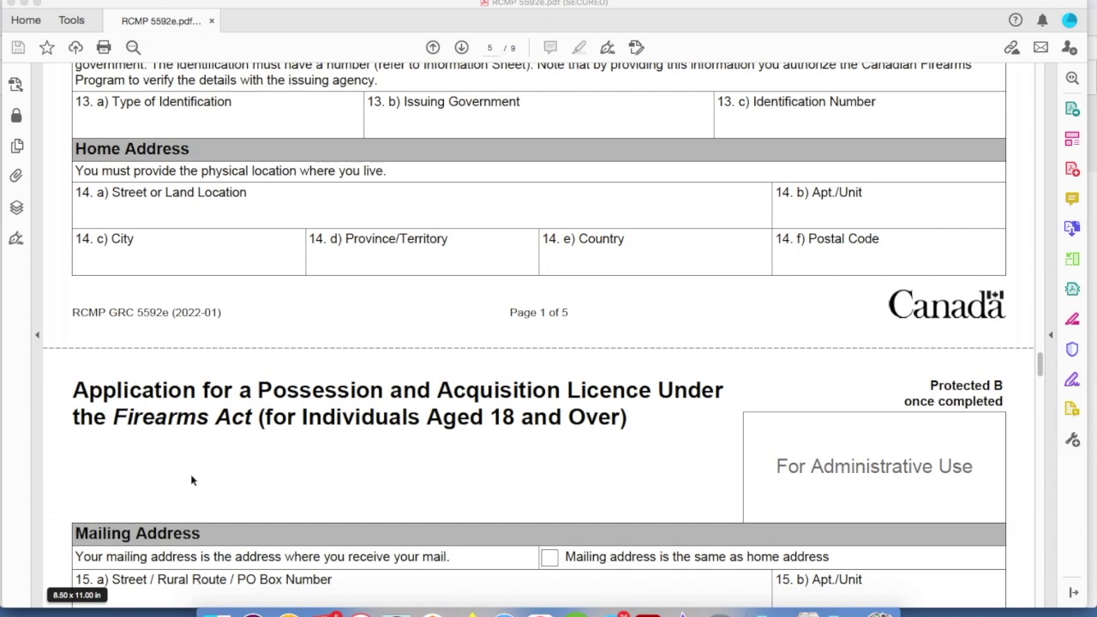
pyautogui.scroll(-2, 191, 478)
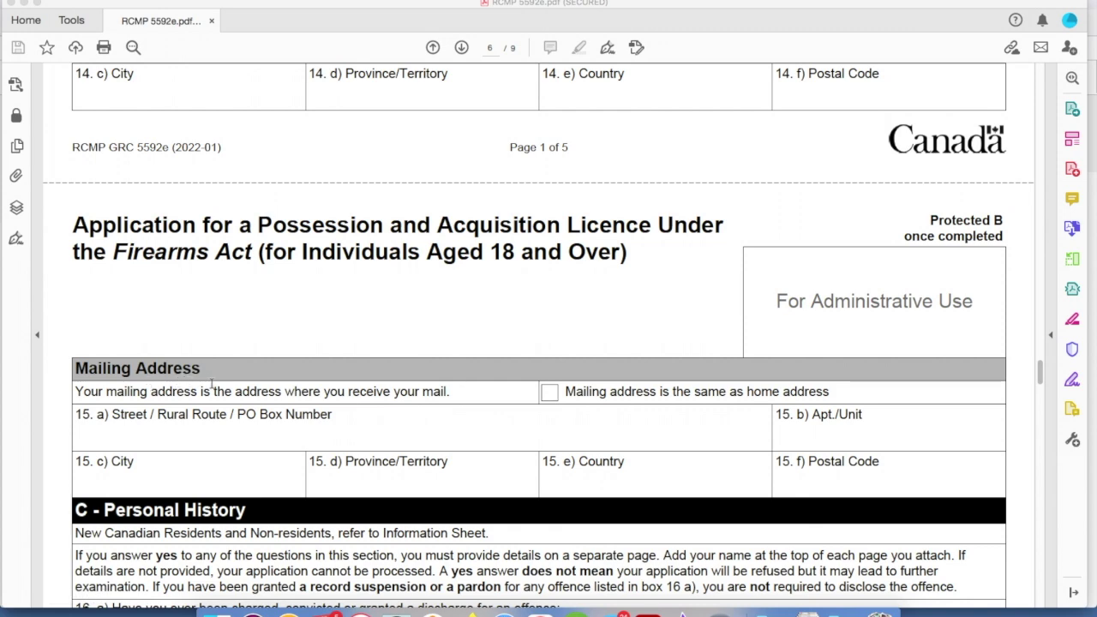
pyautogui.scroll(-4, 213, 385)
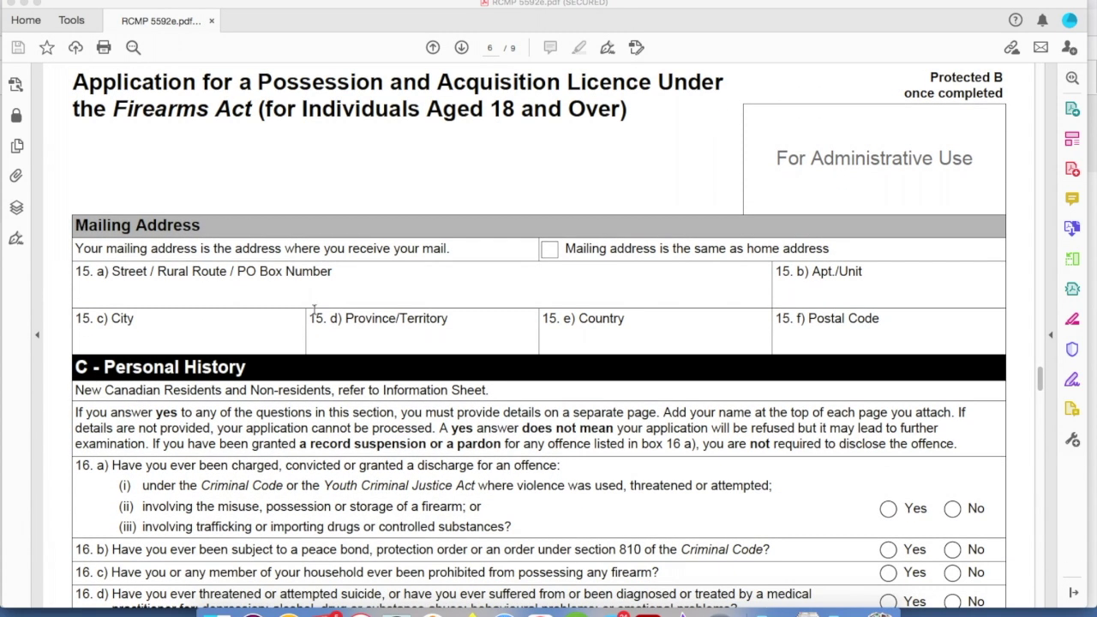
# - Return to the licence questions in Section A and review Section B again, including Proof of Identity, Home Address and Mailing Address
pyautogui.scroll(10, 391, 288)
pyautogui.scroll(8, 391, 288)
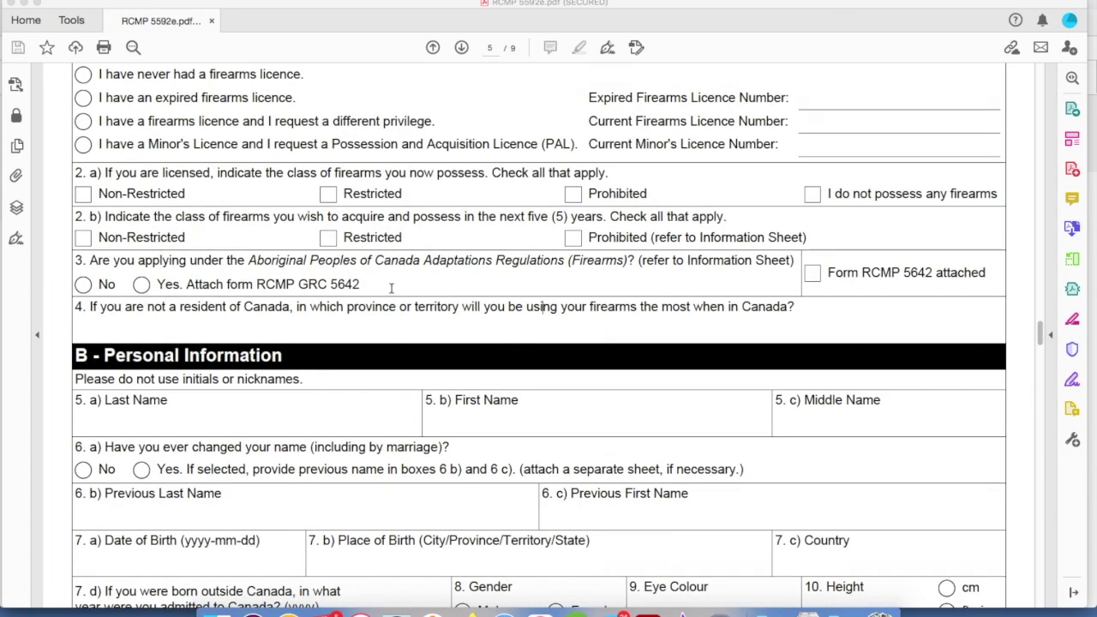
pyautogui.scroll(-2, 257, 436)
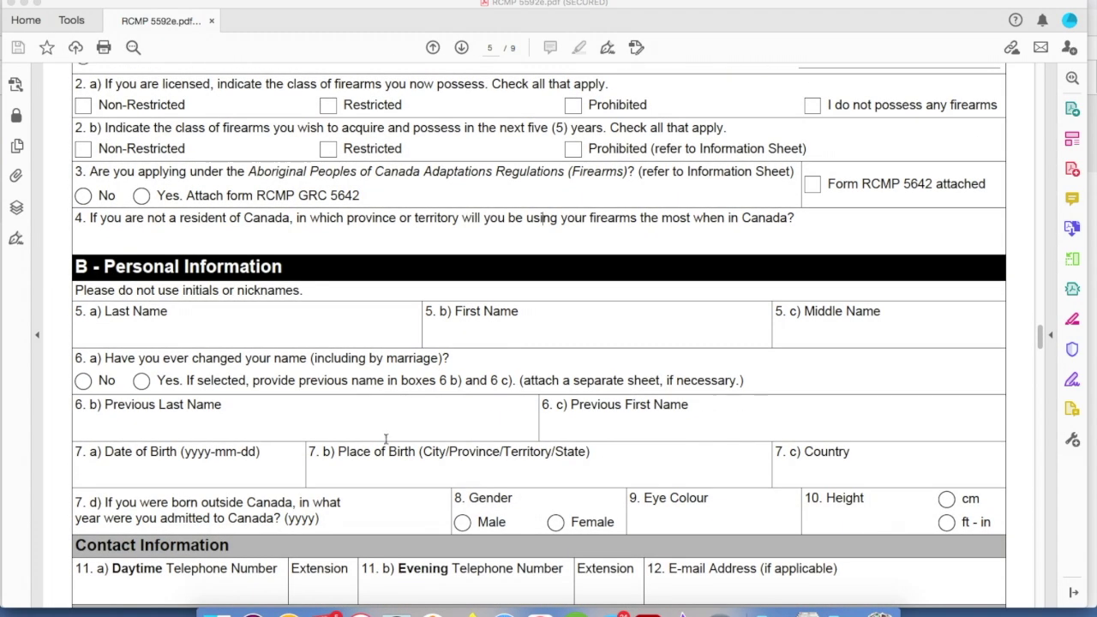
pyautogui.scroll(-5, 470, 484)
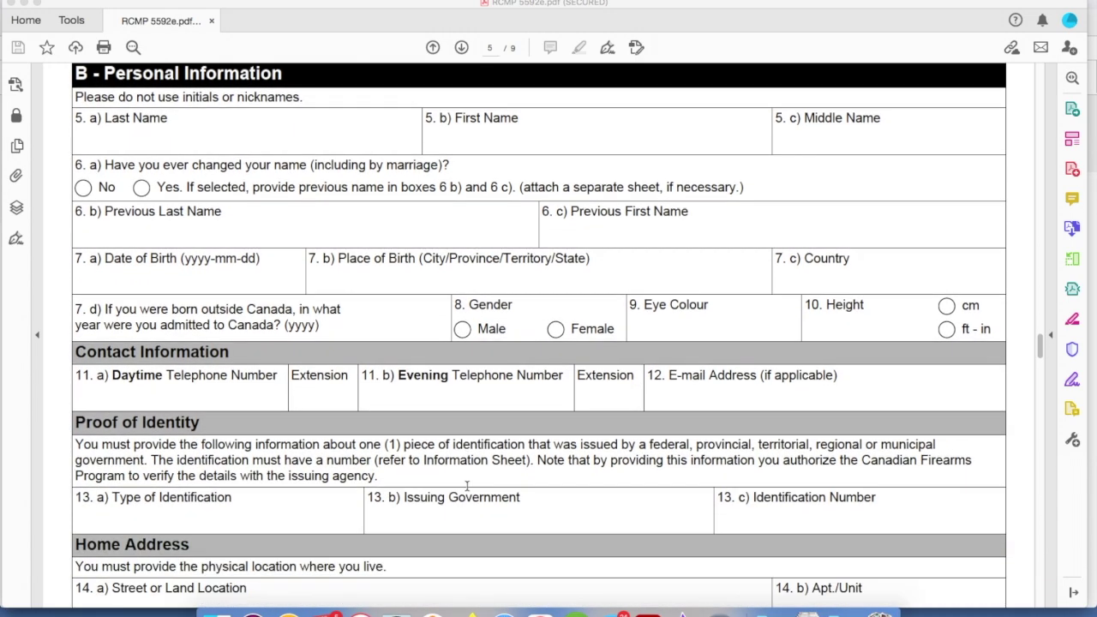
pyautogui.scroll(-4, 459, 476)
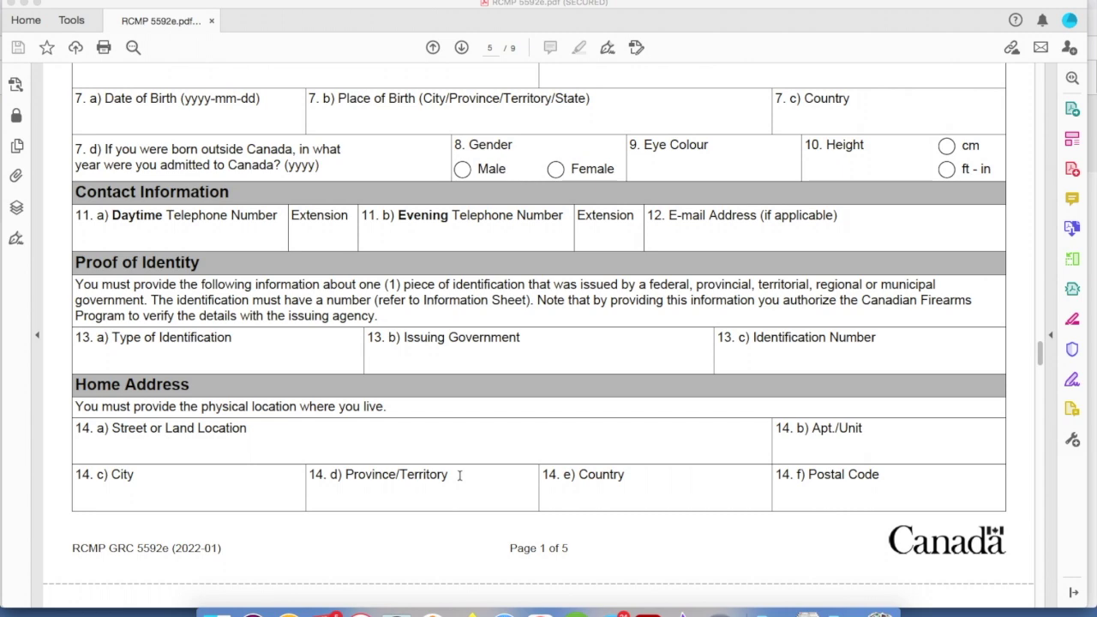
pyautogui.scroll(-4, 459, 475)
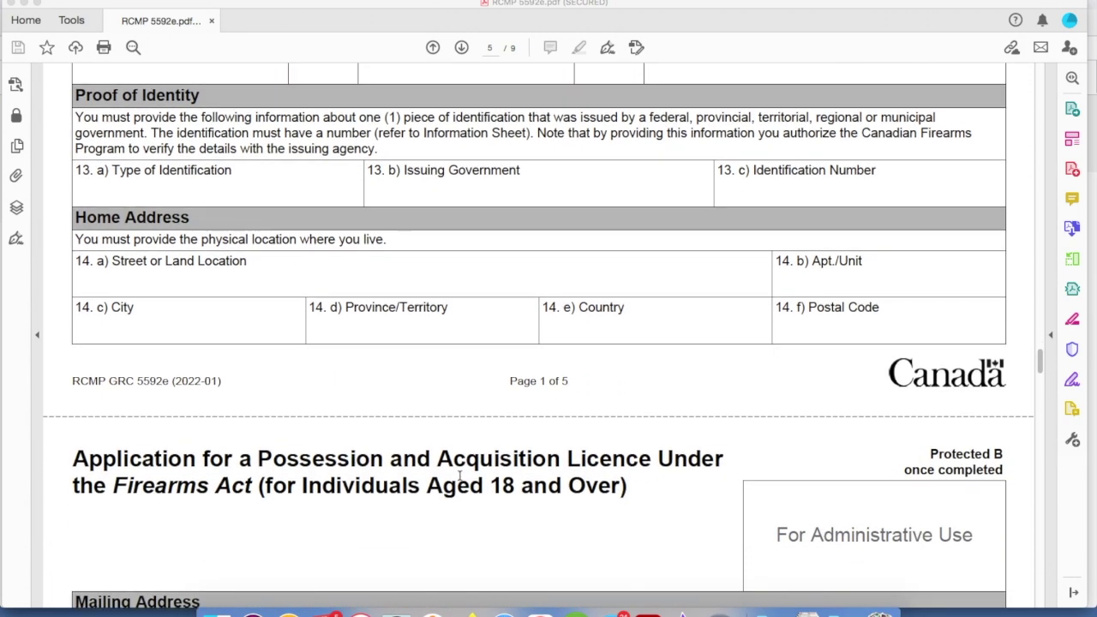
pyautogui.scroll(-5, 460, 476)
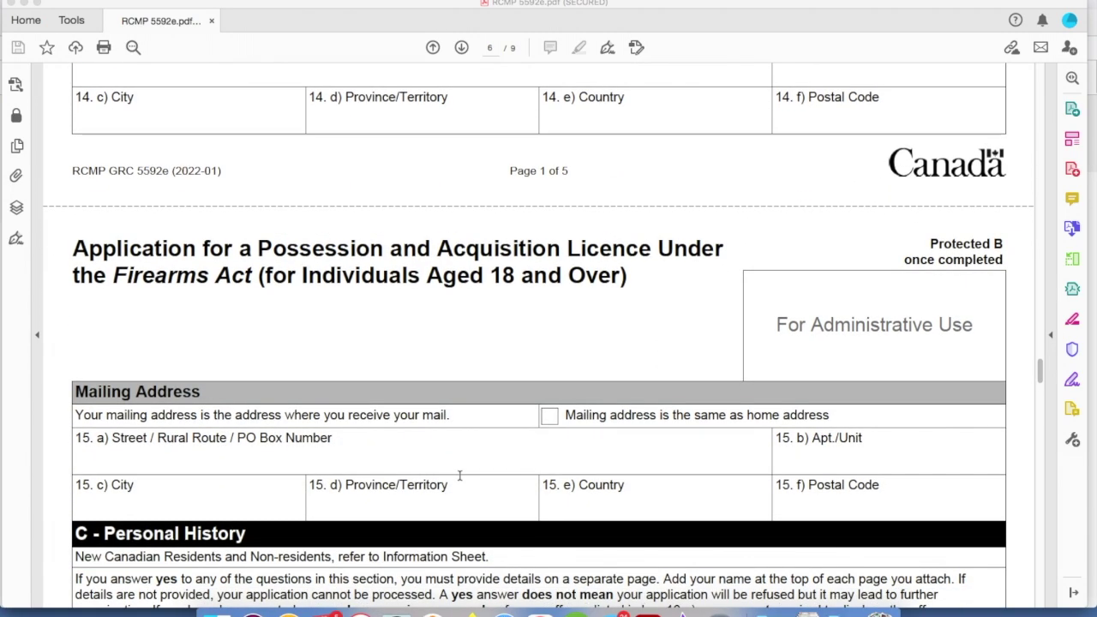
pyautogui.scroll(-2, 459, 476)
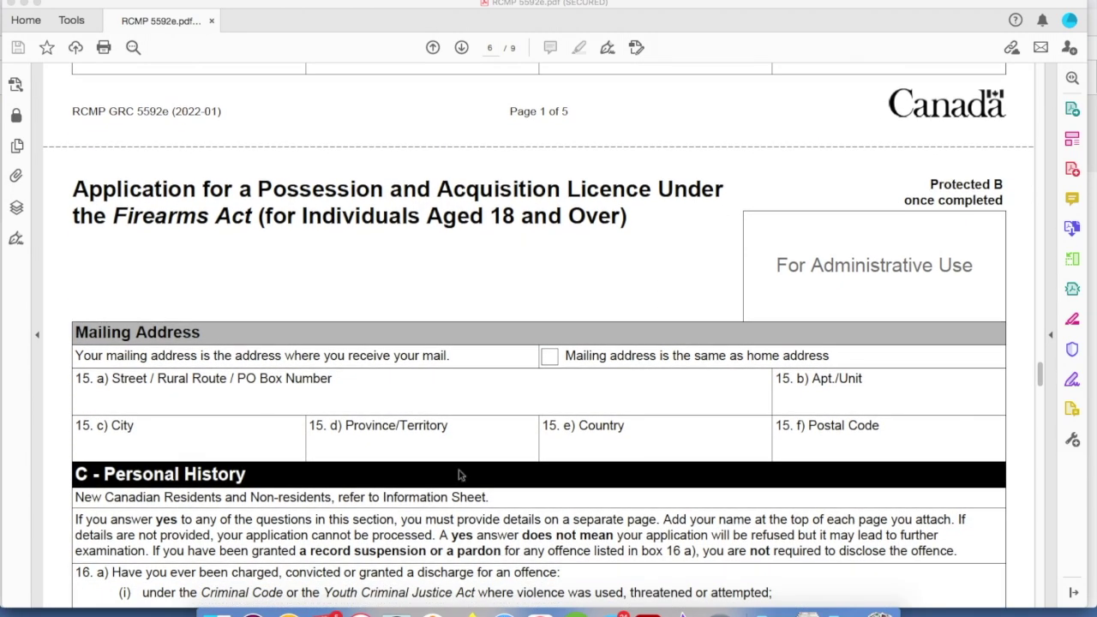
pyautogui.scroll(-4, 459, 476)
pyautogui.scroll(9, 459, 471)
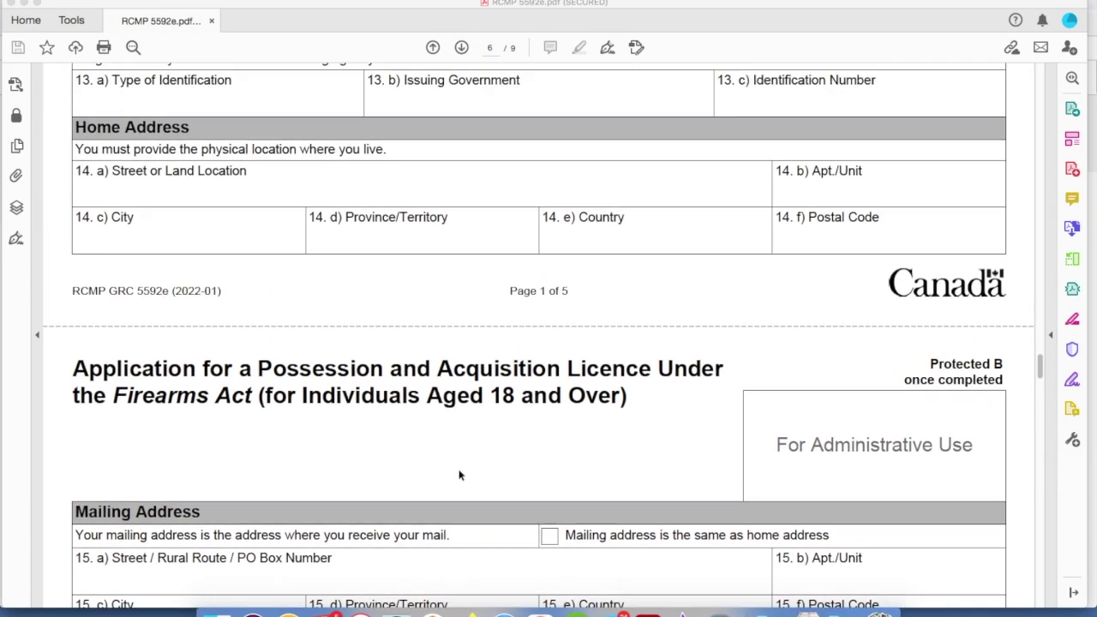
pyautogui.scroll(2, 459, 476)
pyautogui.scroll(1, 187, 195)
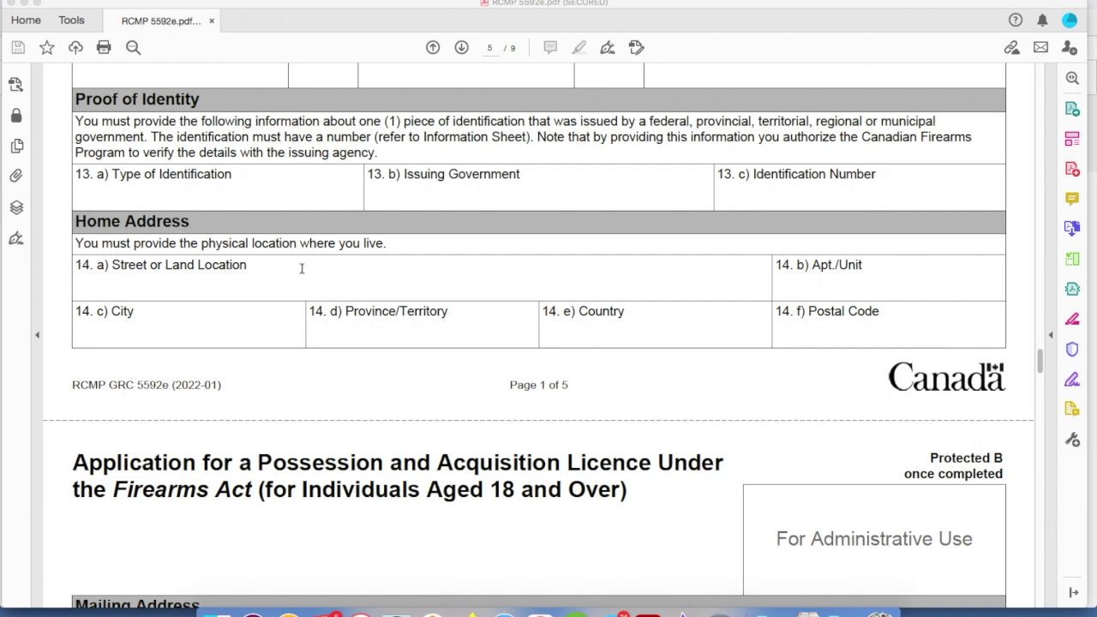
# - Answer No to all the Personal History questions in Section C, 16. a) through 16. f)
pyautogui.scroll(-10, 306, 294)
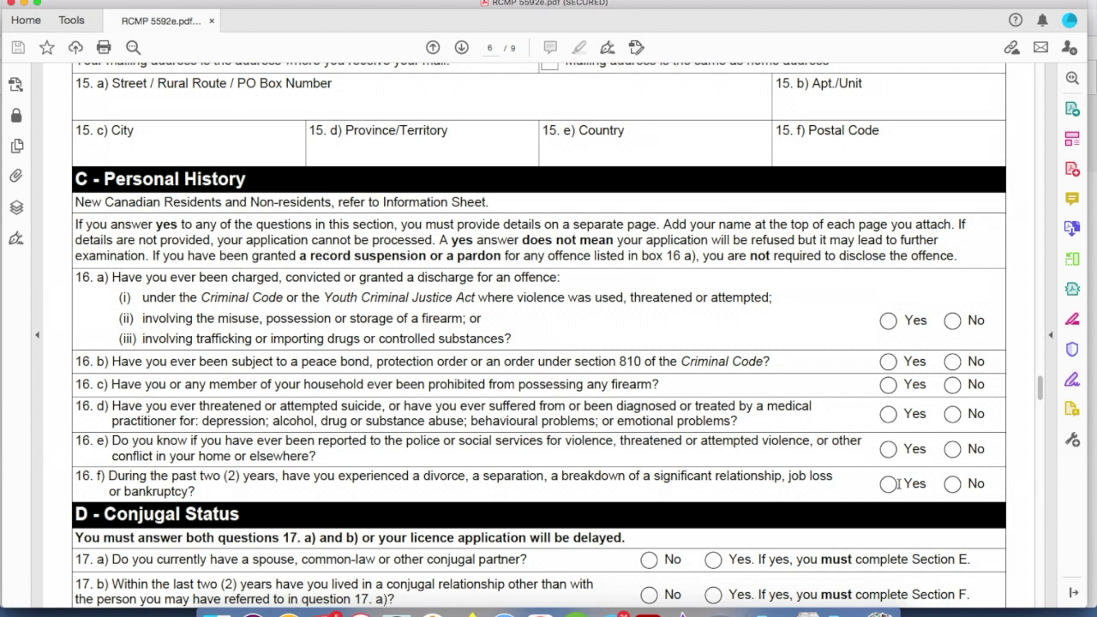
pyautogui.click(953, 320)
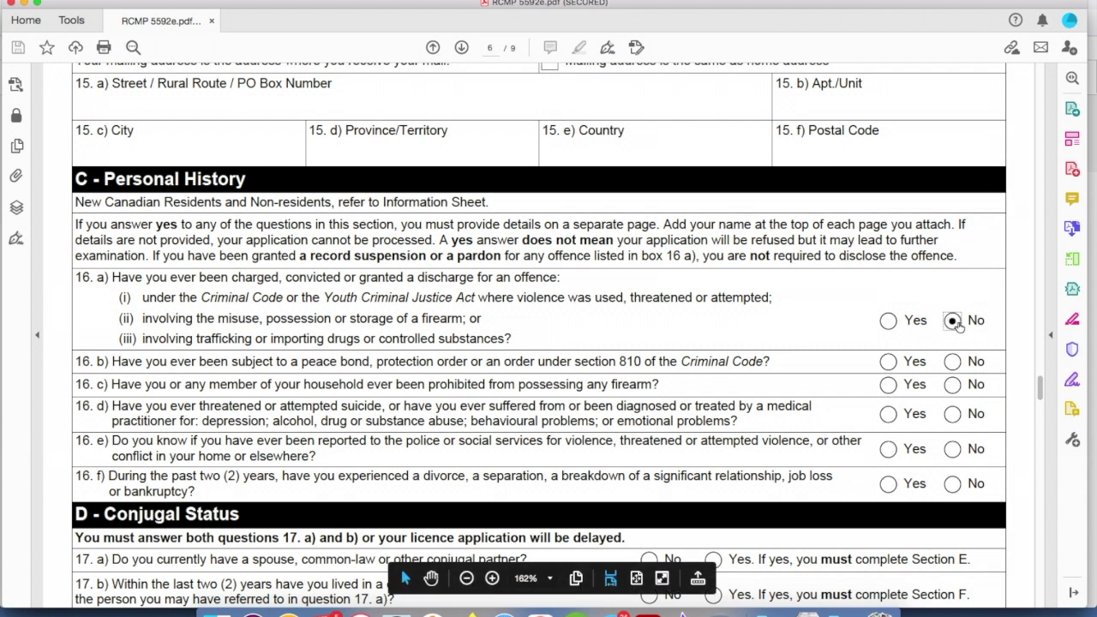
pyautogui.click(951, 363)
pyautogui.click(952, 385)
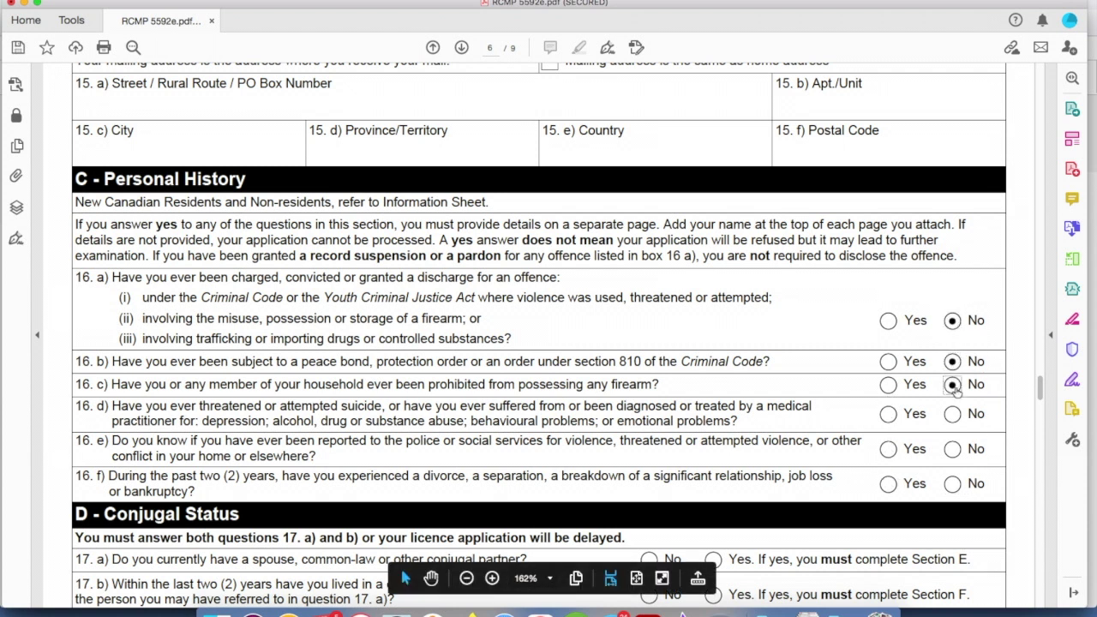
pyautogui.click(888, 414)
pyautogui.click(952, 415)
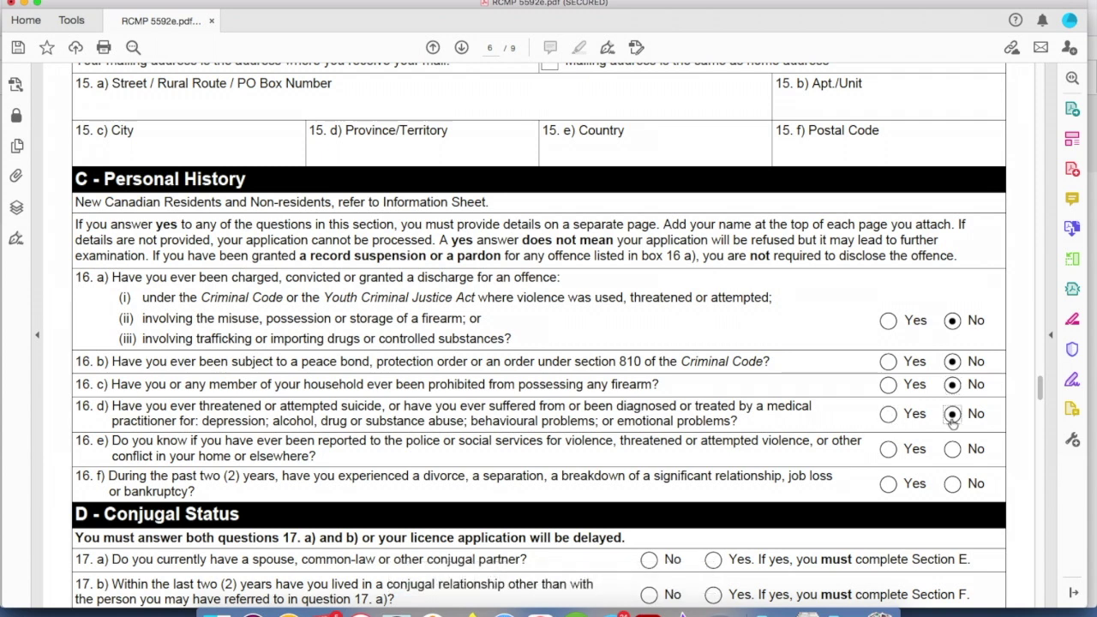
pyautogui.click(952, 449)
pyautogui.click(952, 485)
# - In Section D - Conjugal Status, answer Yes to questions 17. a) and 17. b)
pyautogui.scroll(-5, 760, 418)
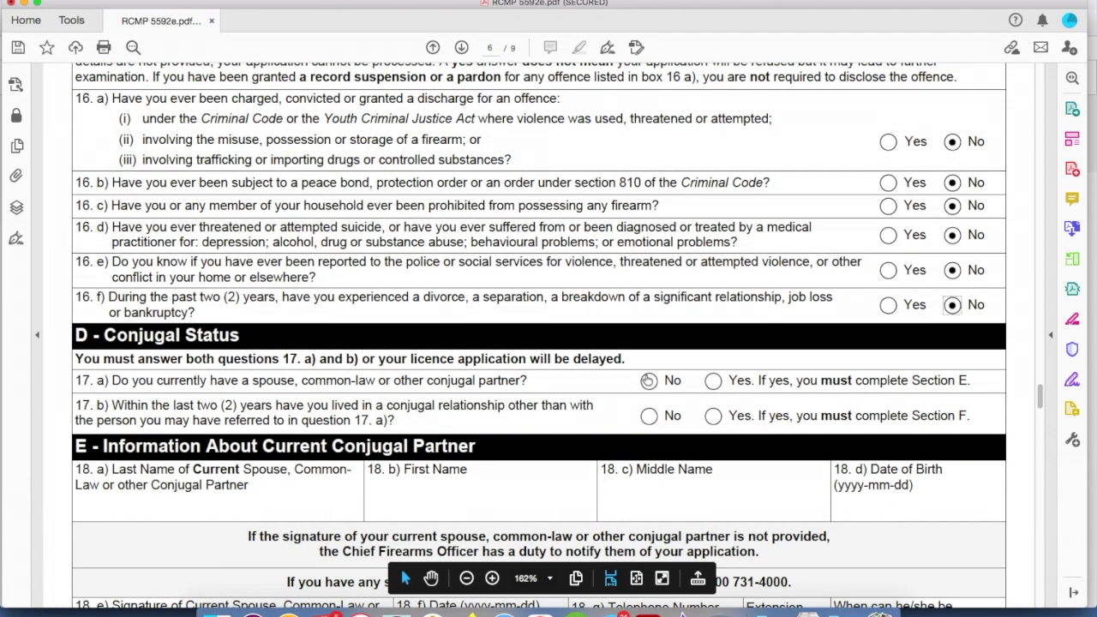
pyautogui.click(714, 382)
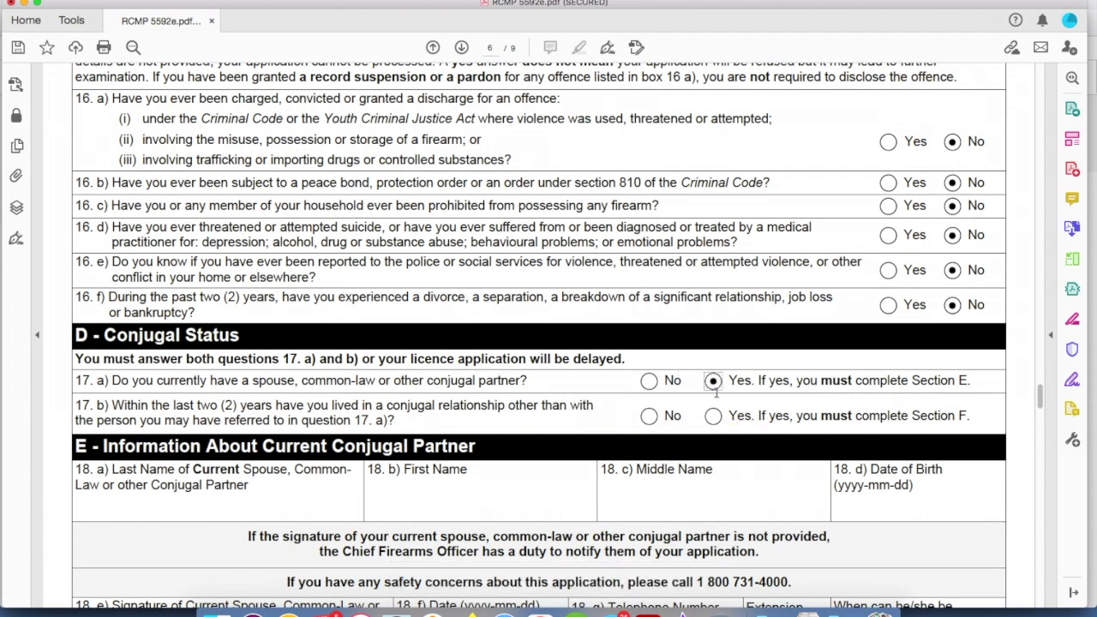
pyautogui.click(715, 417)
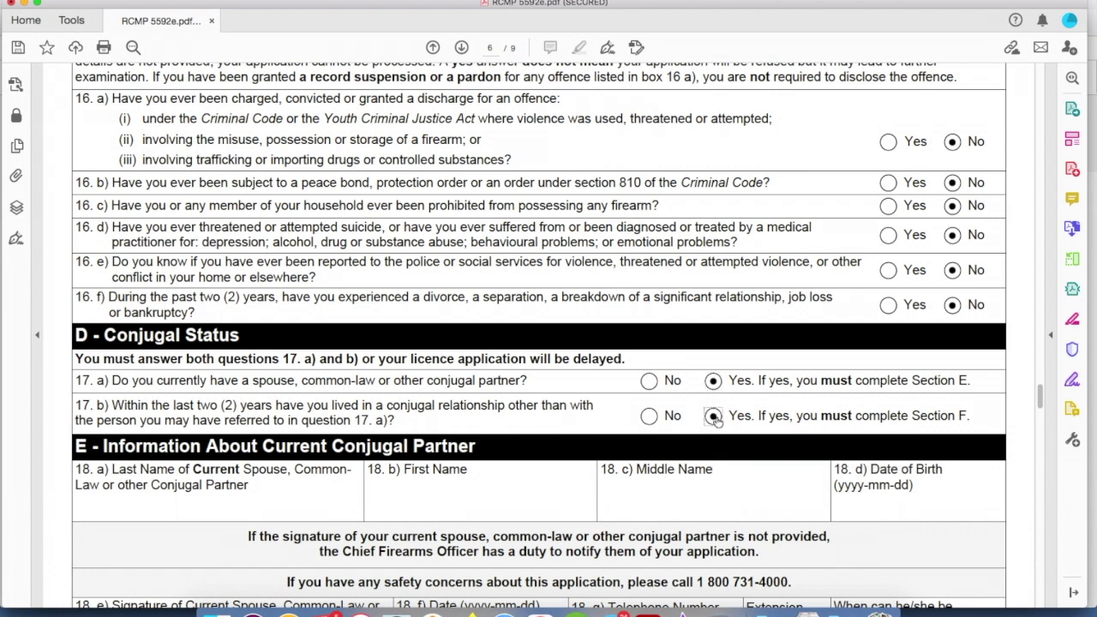
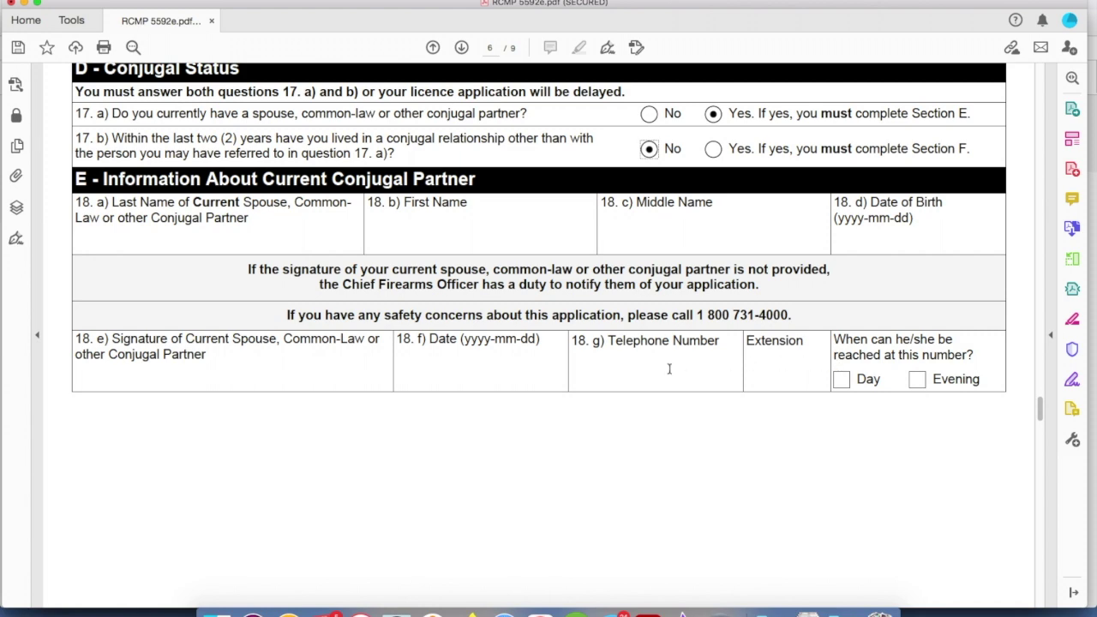
# - Examine the current partner fields in Section E and the former conjugal partner fields in Section F
pyautogui.scroll(-1, 625, 370)
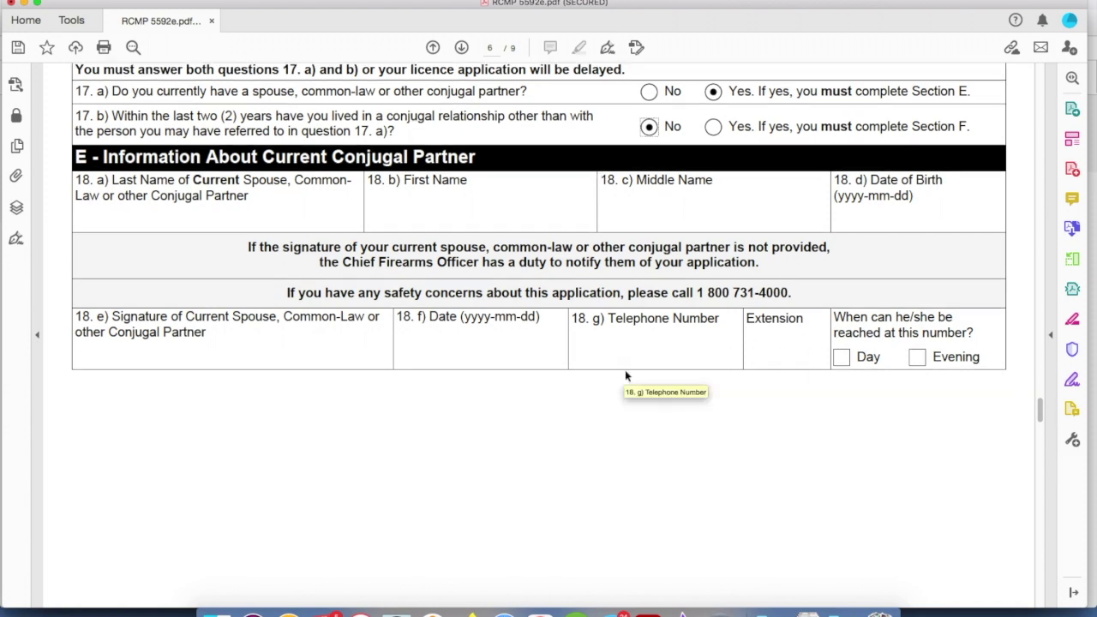
pyautogui.scroll(-5, 628, 354)
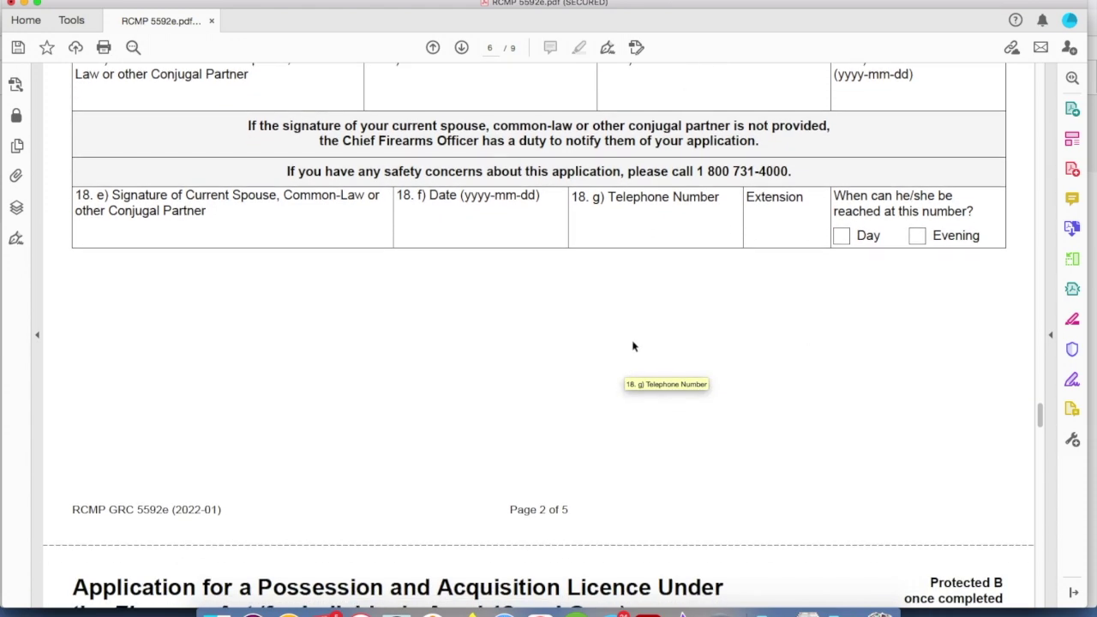
pyautogui.scroll(-4, 619, 375)
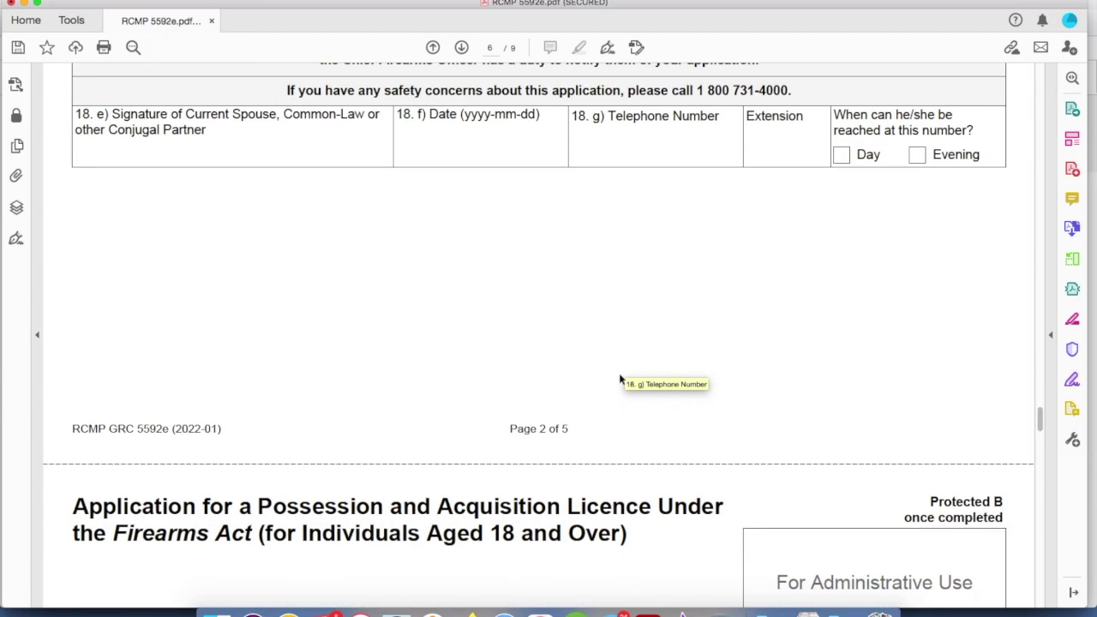
pyautogui.scroll(-12, 621, 380)
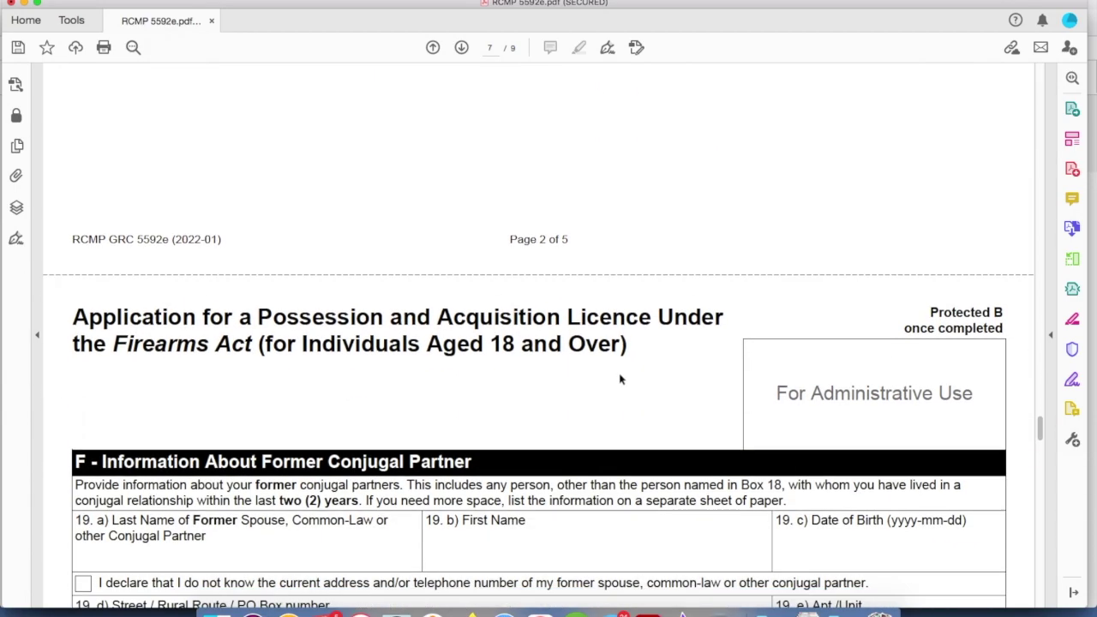
pyautogui.scroll(-8, 619, 374)
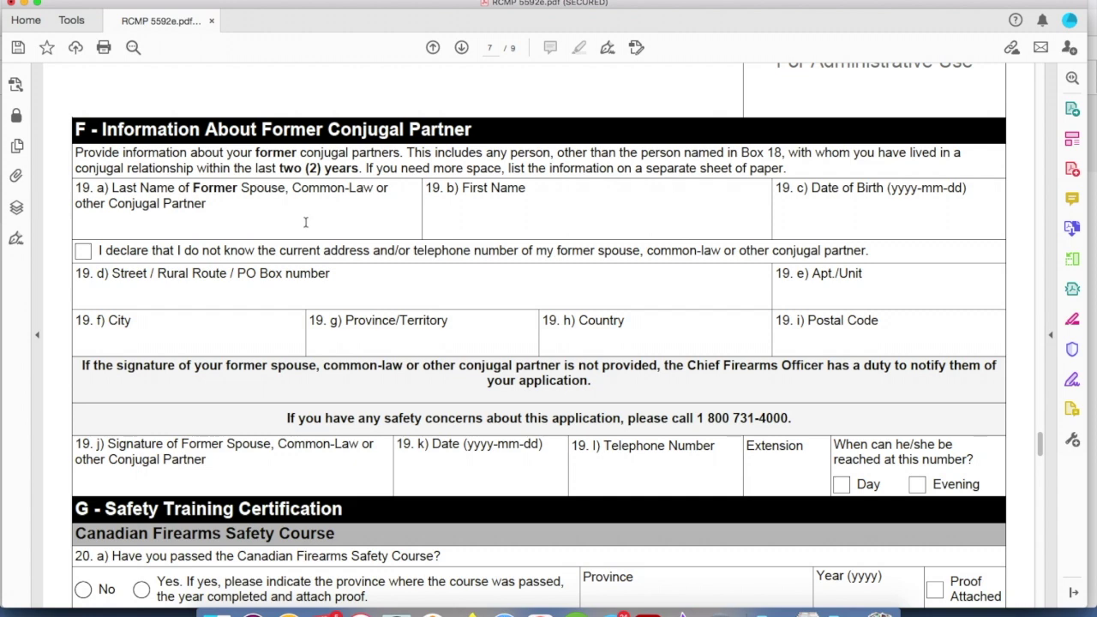
pyautogui.scroll(-3, 306, 220)
pyautogui.scroll(1, 306, 220)
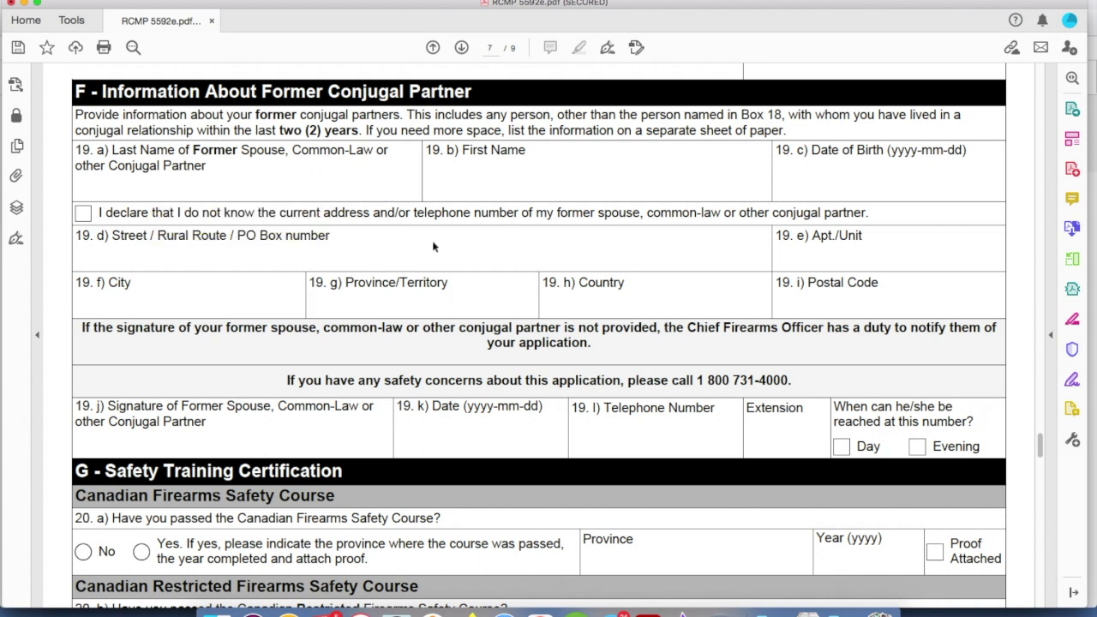
# - Try the declaration of not knowing the former partner's address or telephone number, and review the rest of Section F and Section G
pyautogui.click(83, 216)
pyautogui.scroll(-3, 541, 375)
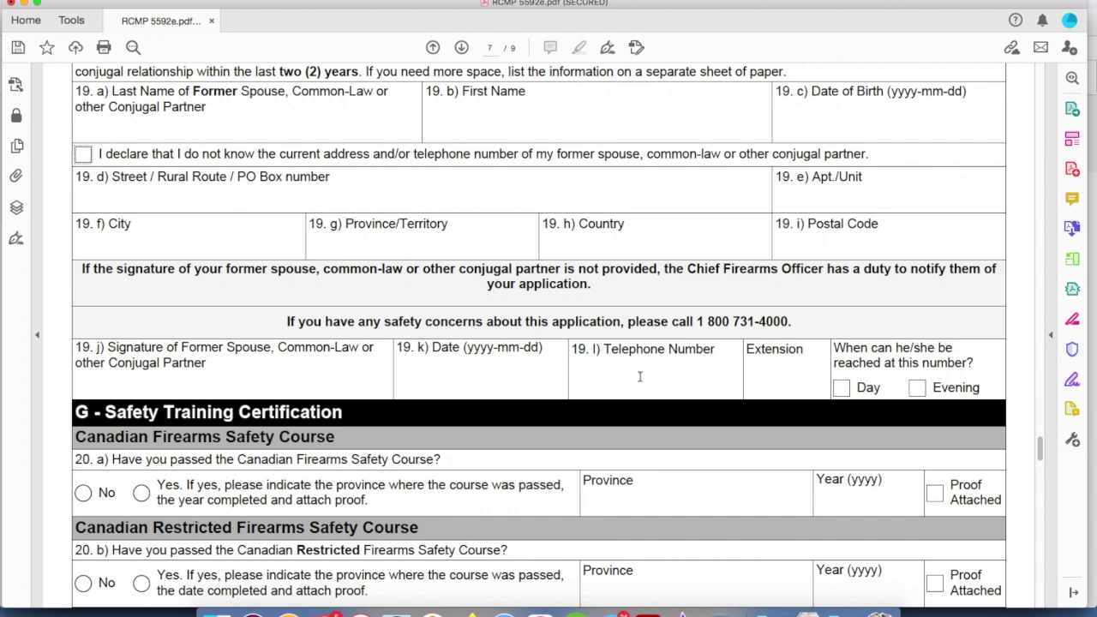
pyautogui.scroll(-4, 521, 375)
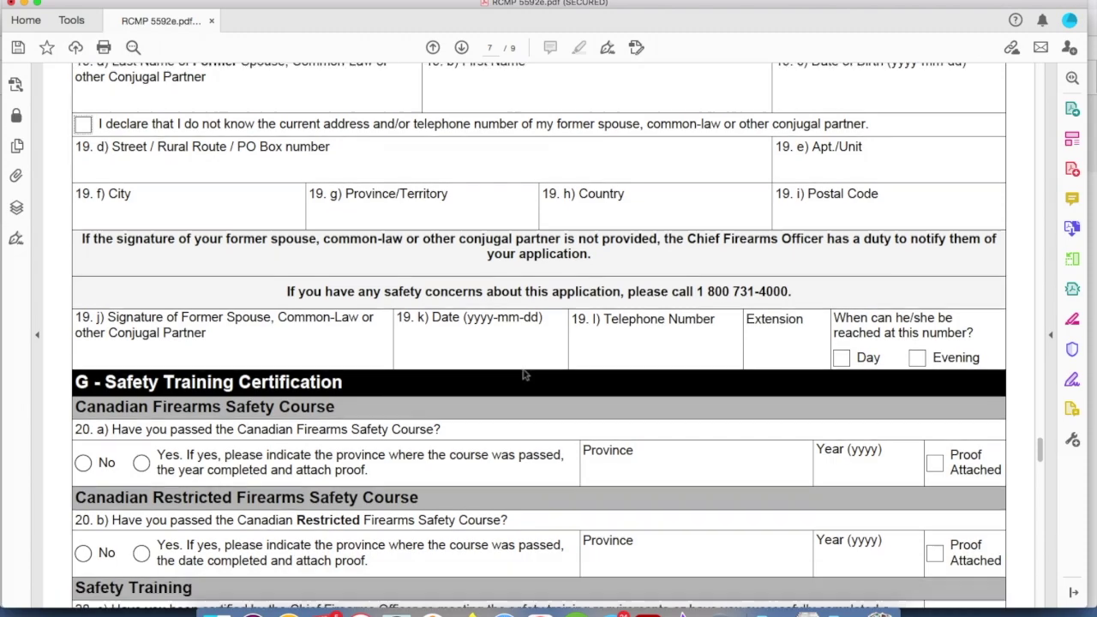
pyautogui.scroll(-5, 525, 372)
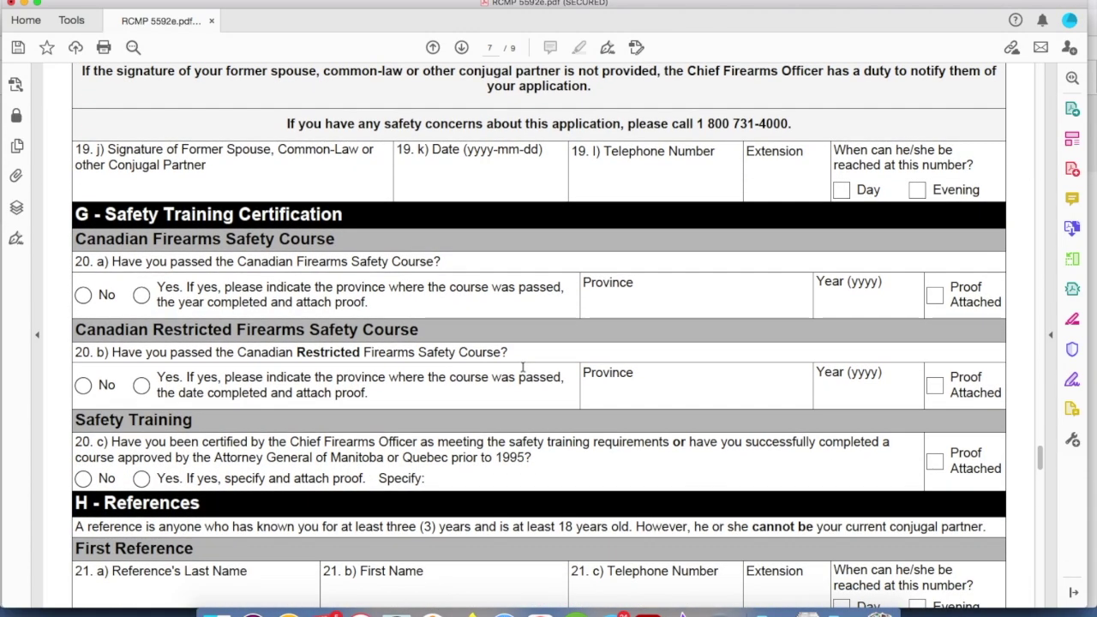
pyautogui.scroll(5, 524, 372)
pyautogui.scroll(3, 524, 372)
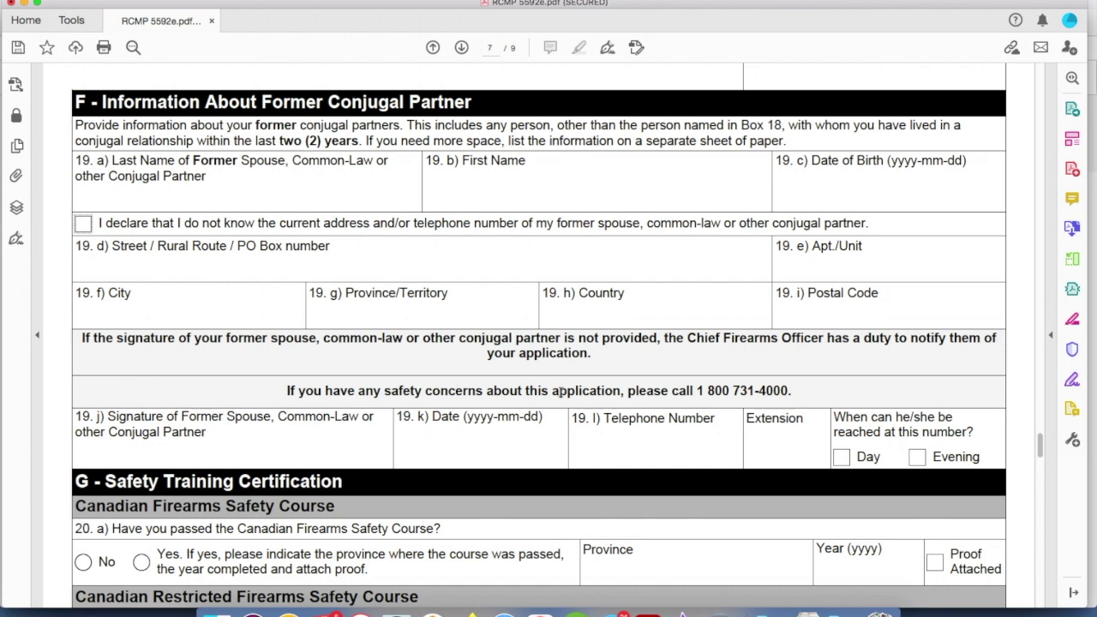
# - In Section G, answer Yes to question 20. a) with province ONTARIO and year 2022, and mark the proof as attached
pyautogui.scroll(-9, 547, 407)
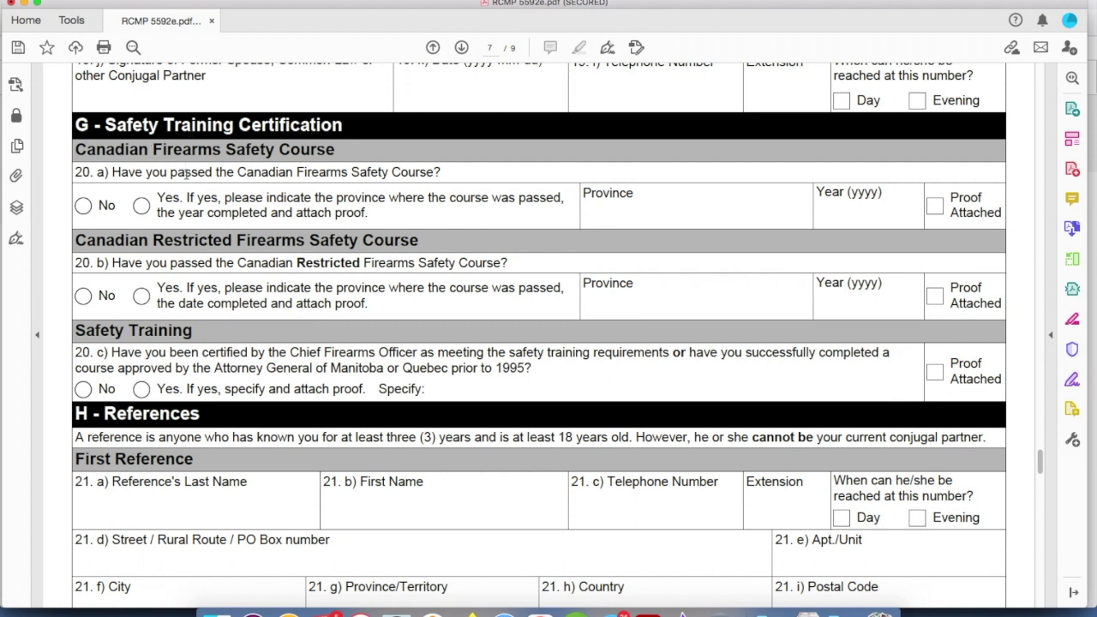
pyautogui.click(142, 205)
pyautogui.write('on')
pyautogui.write('ONTARIO')
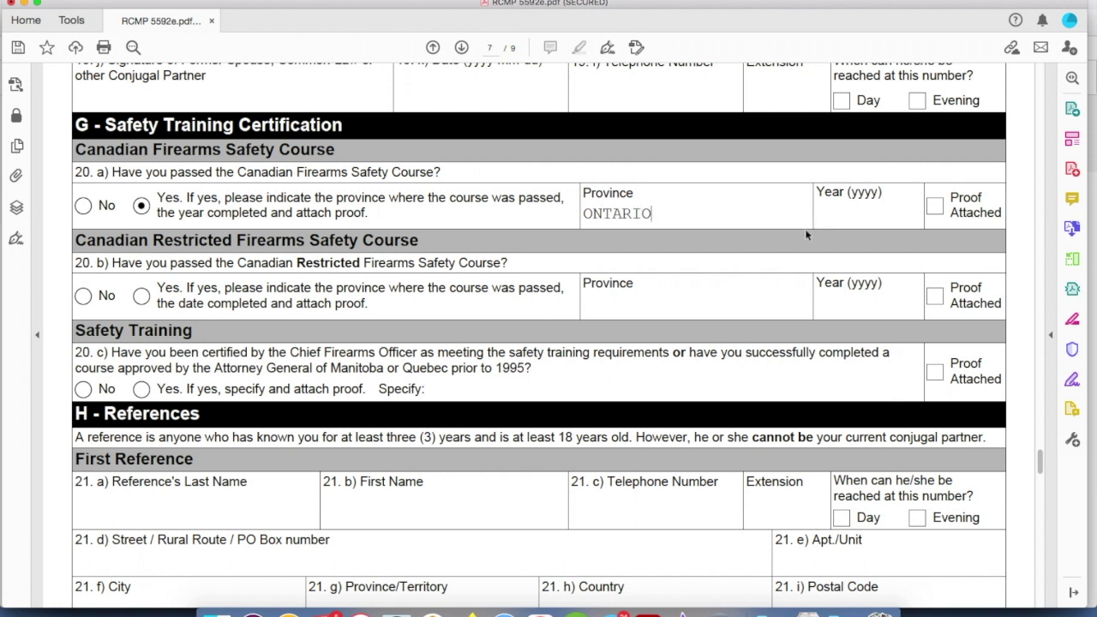
pyautogui.click(821, 214)
pyautogui.write('2022')
pyautogui.click(935, 207)
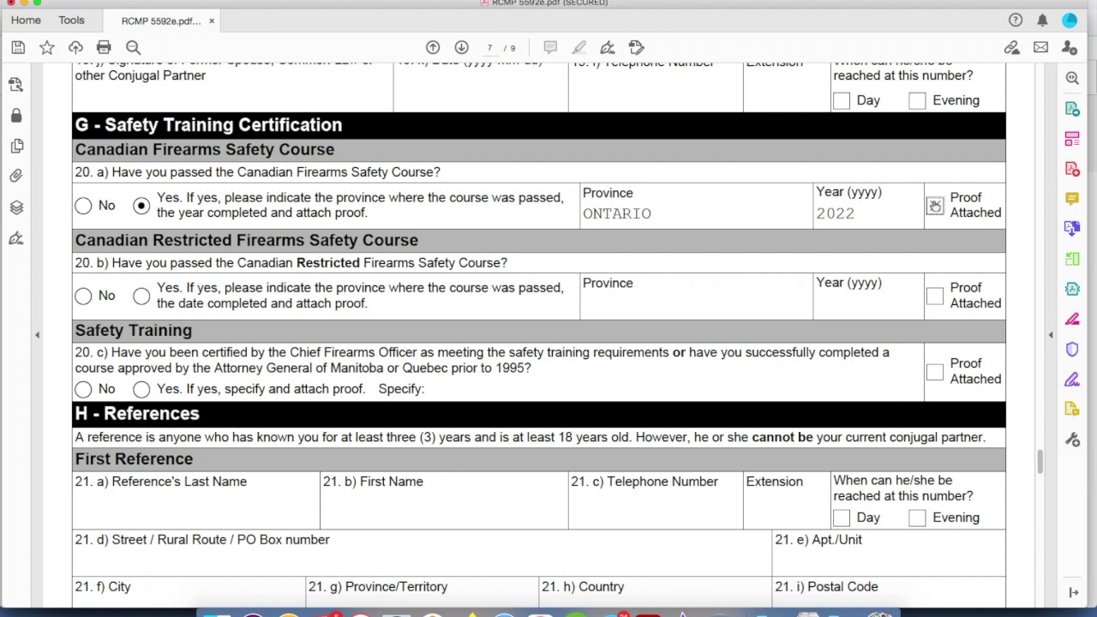
# - Answer Yes to question 20. b) with province ONTARIO, year 2022 and proof attached, and answer No to question 20. c)
pyautogui.click(141, 296)
pyautogui.write('ONTARIO')
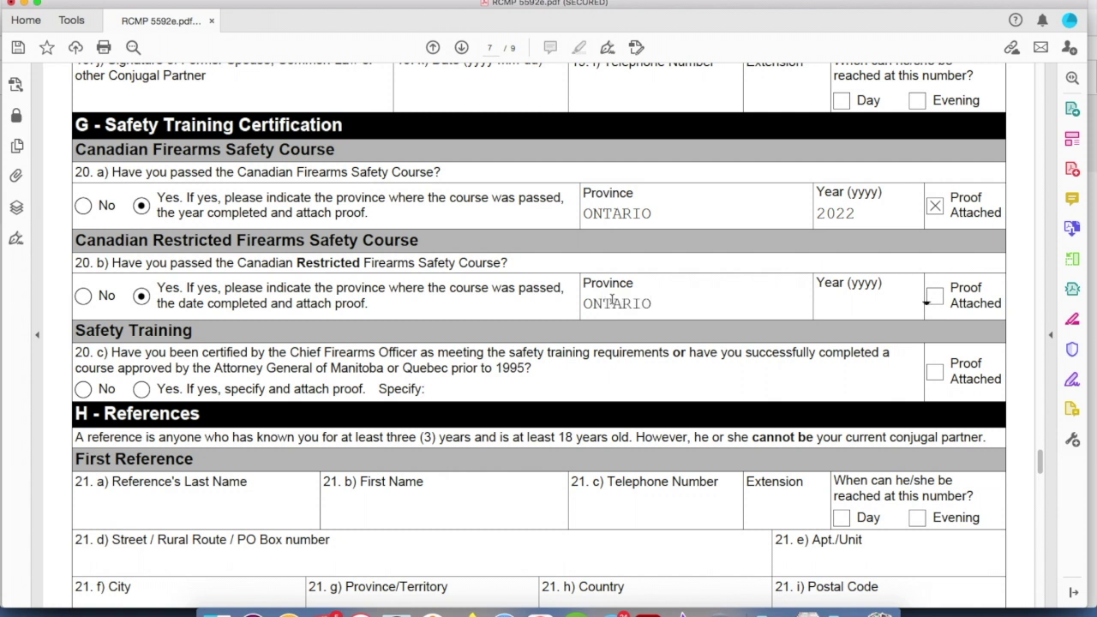
pyautogui.press('Tab')
pyautogui.write('2')
pyautogui.click(938, 302)
pyautogui.click(83, 390)
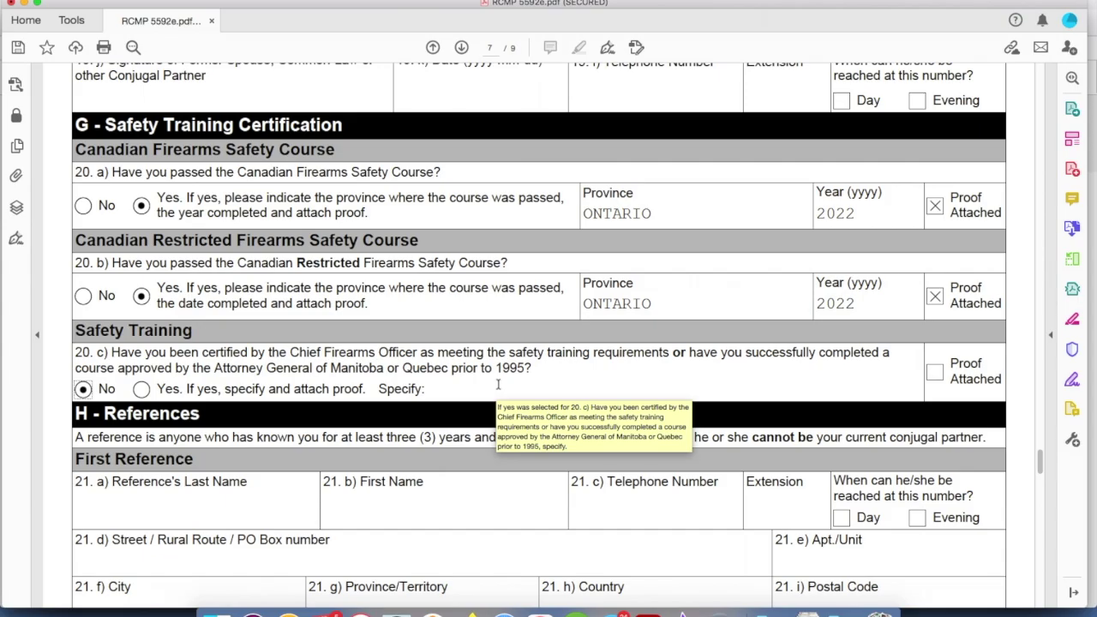
pyautogui.scroll(-1, 497, 385)
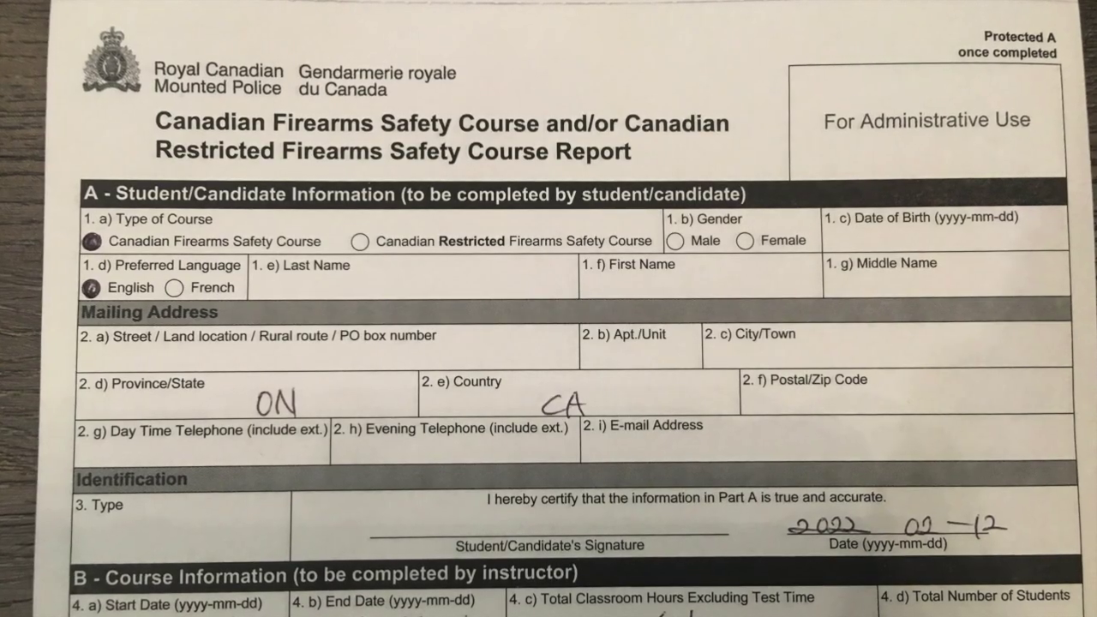